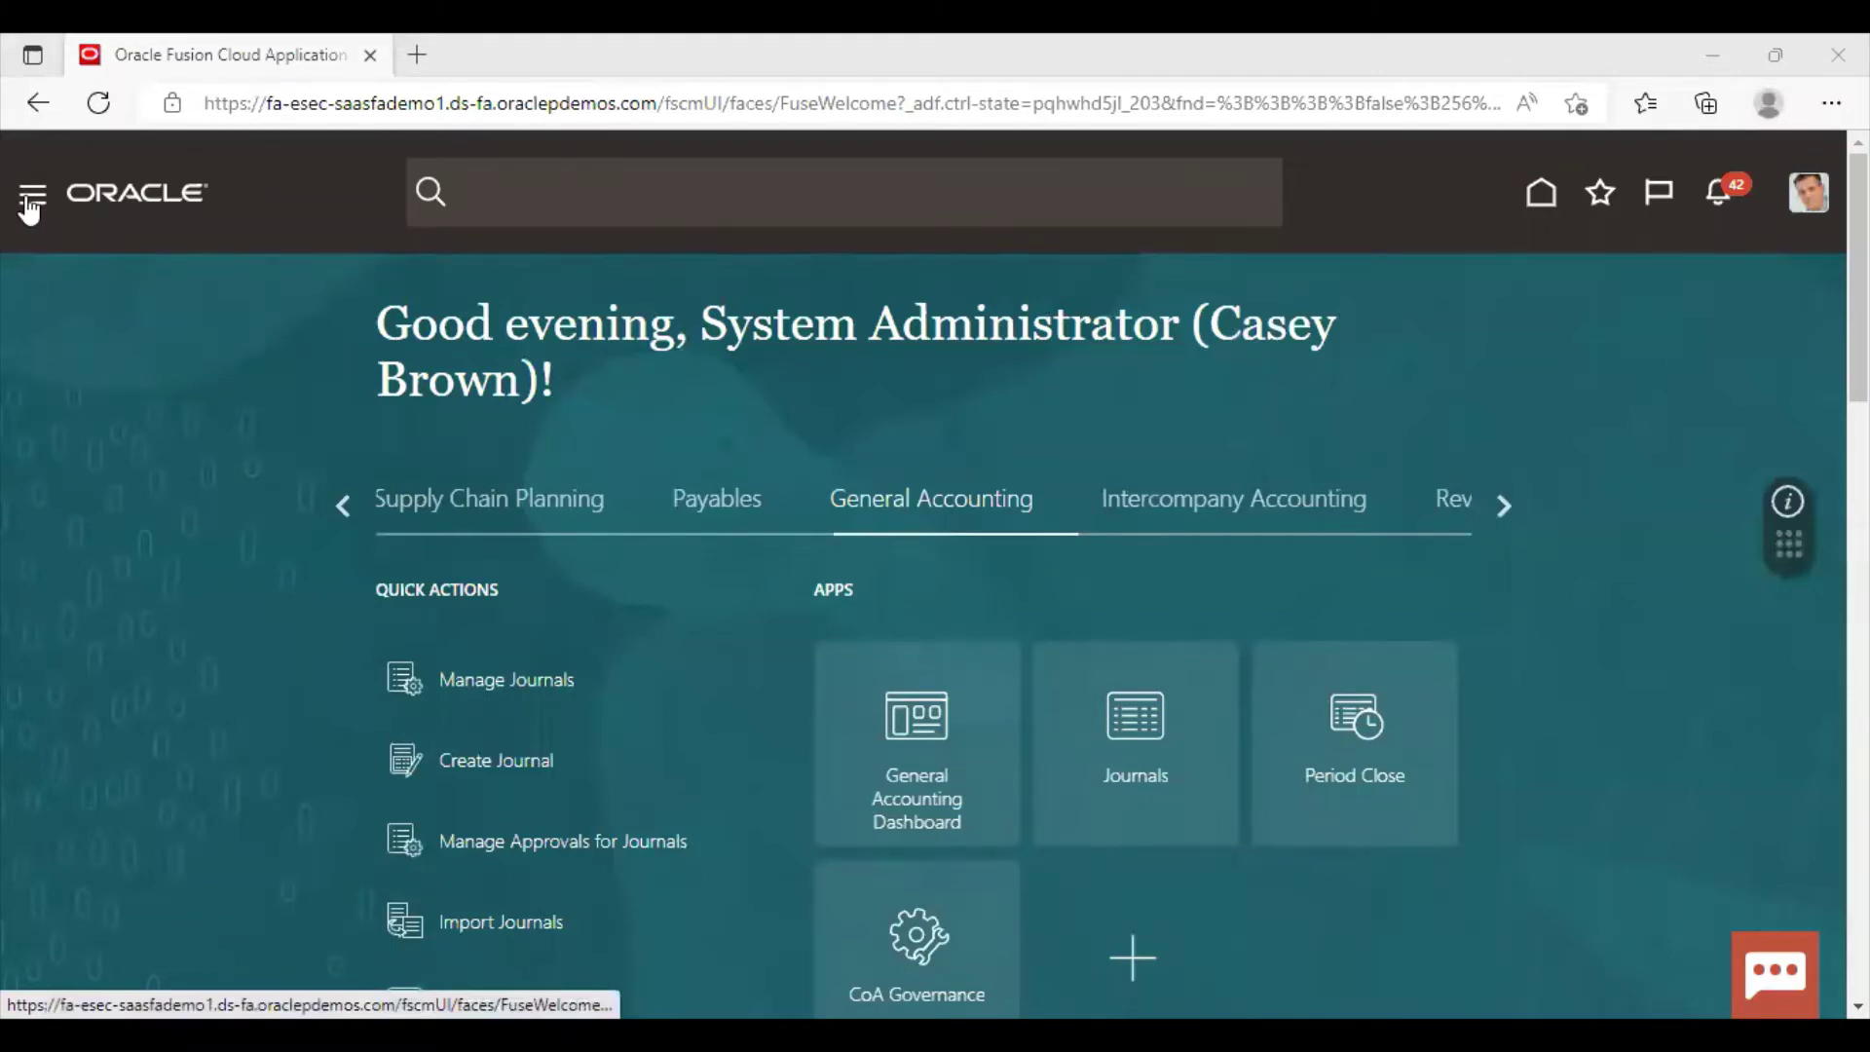
# Open the Adjust Assets page for HT CORPORATE BOOK from the Fixed Assets Assets work area.
pyautogui.click(32, 206)
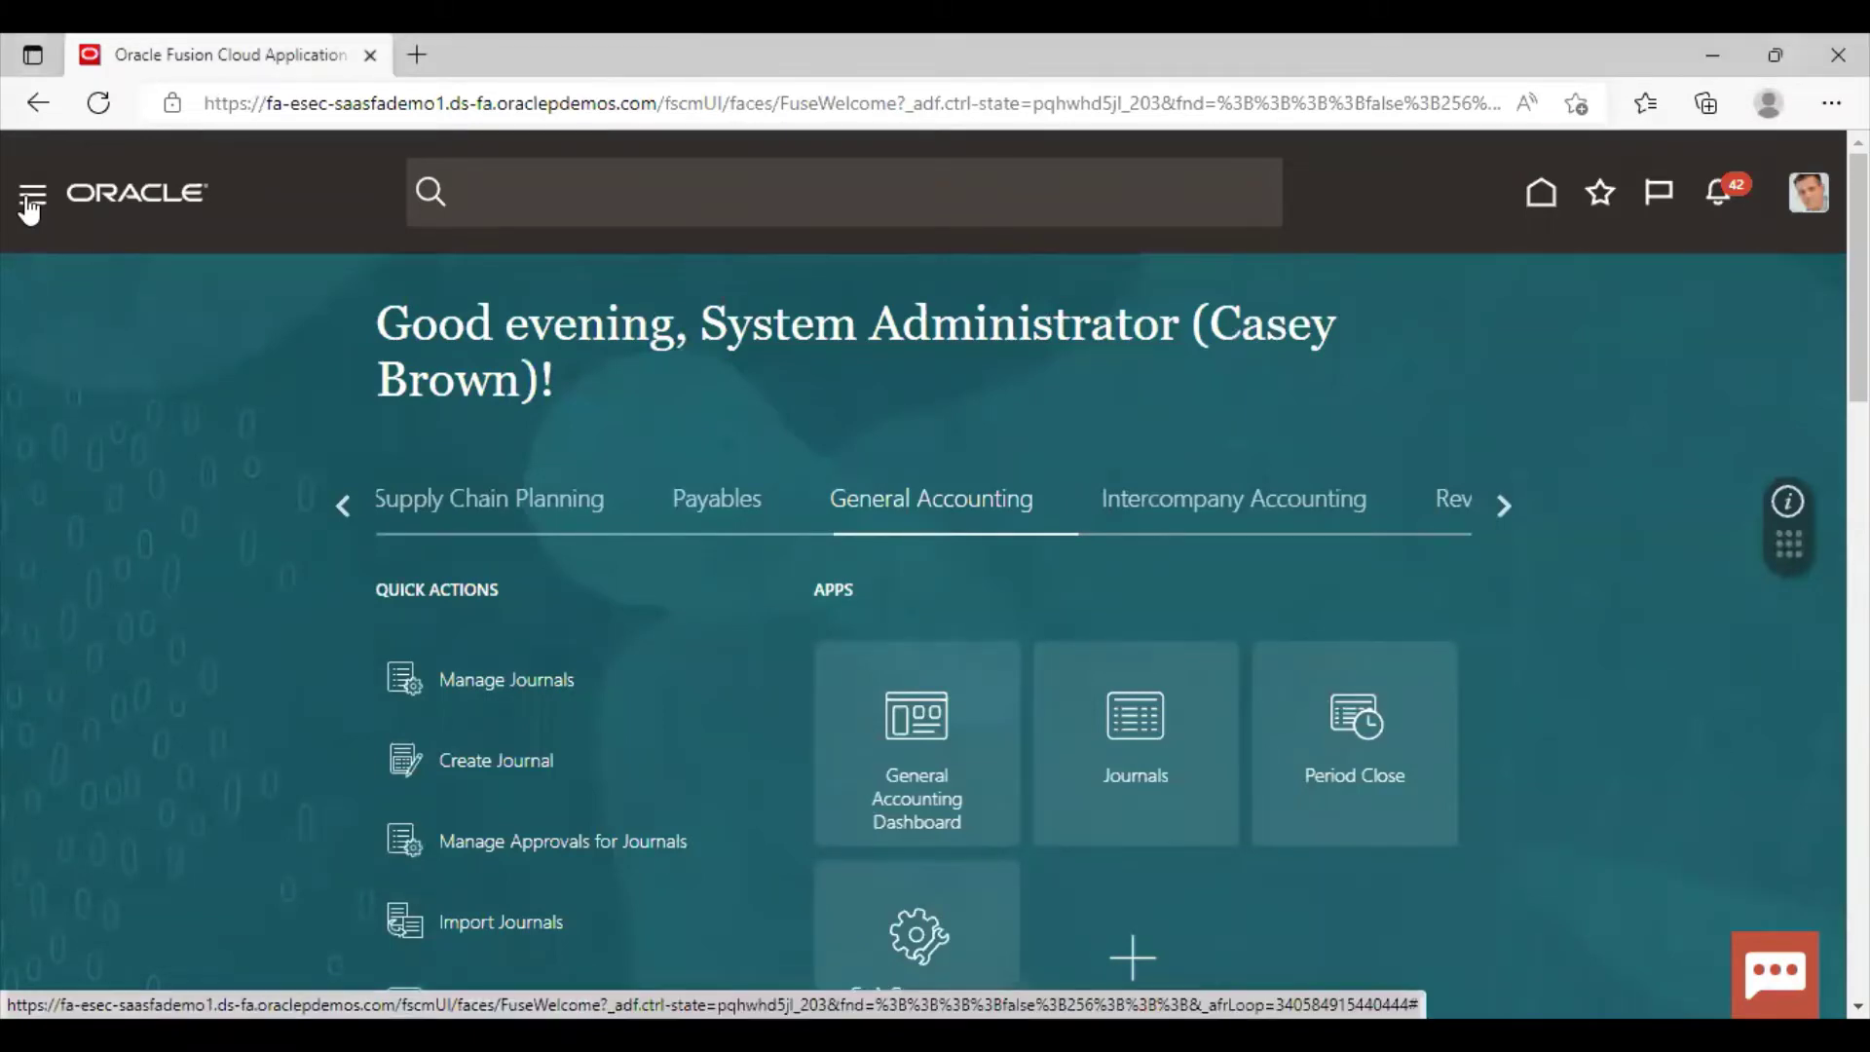
pyautogui.click(32, 207)
pyautogui.scroll(-8, 513, 646)
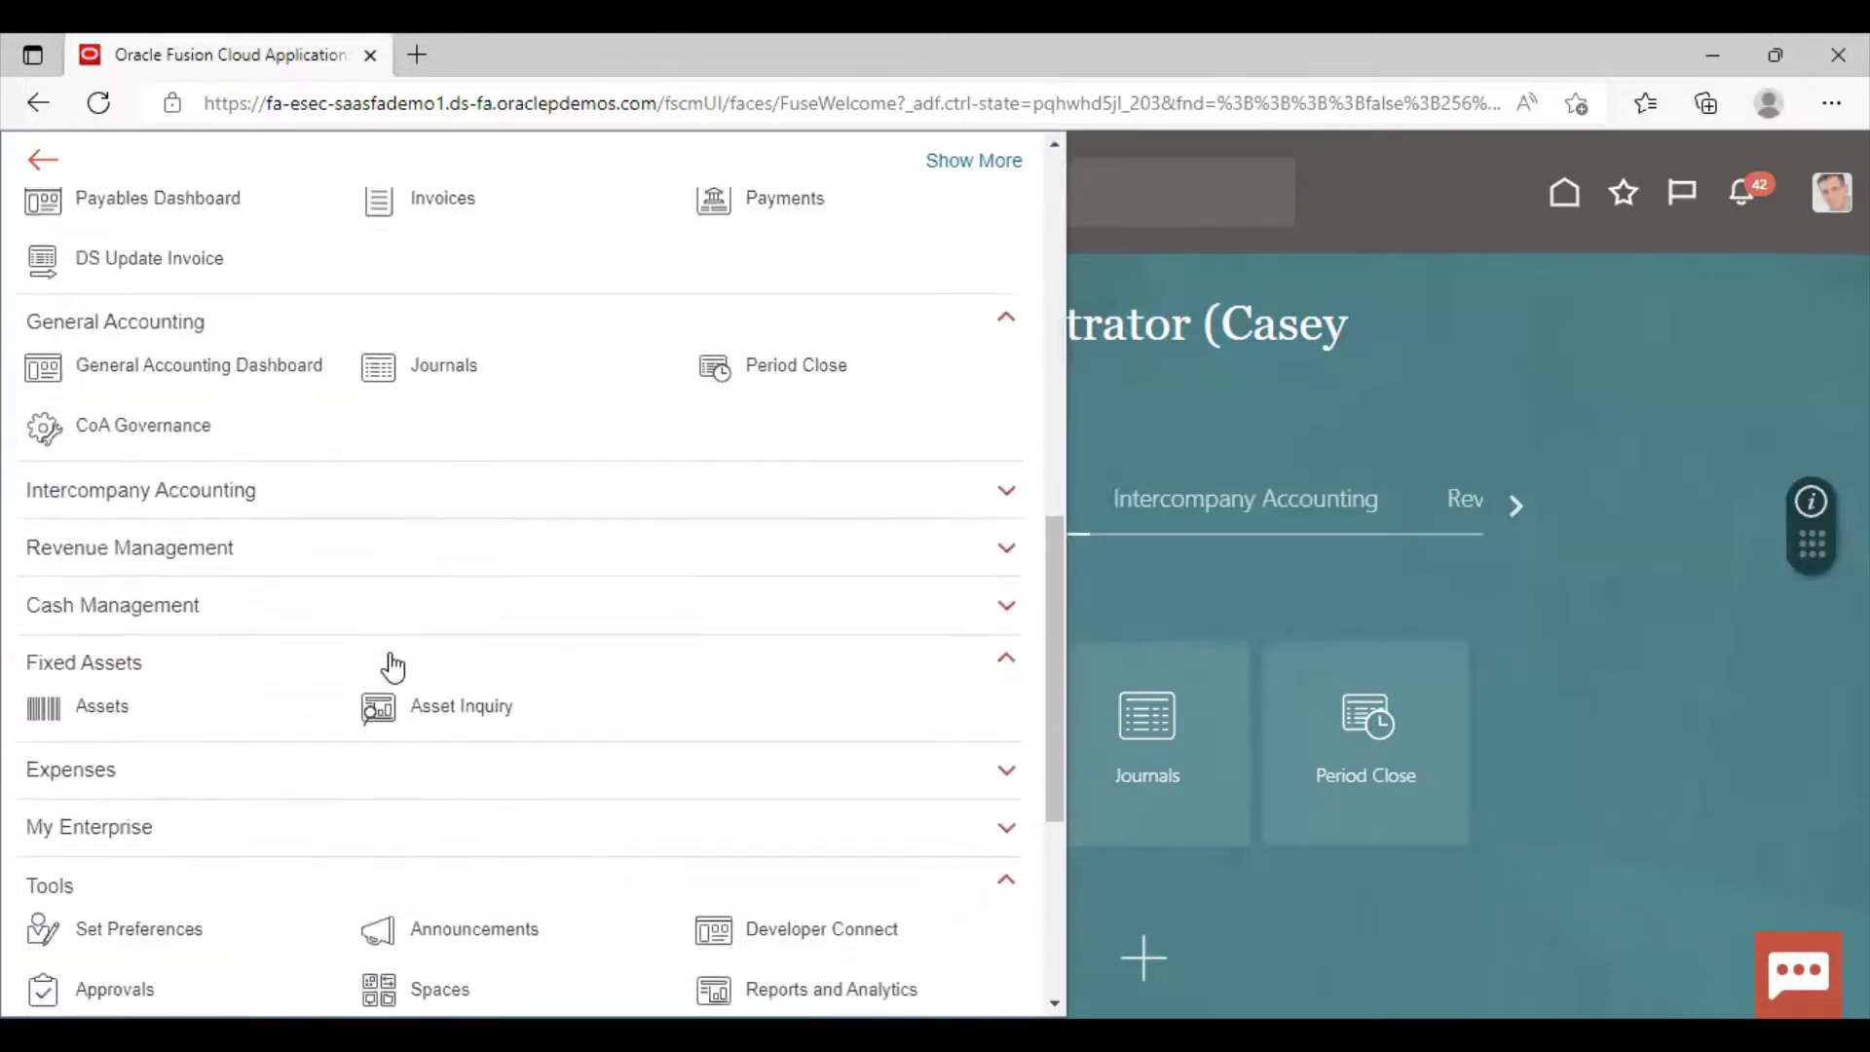
pyautogui.click(115, 692)
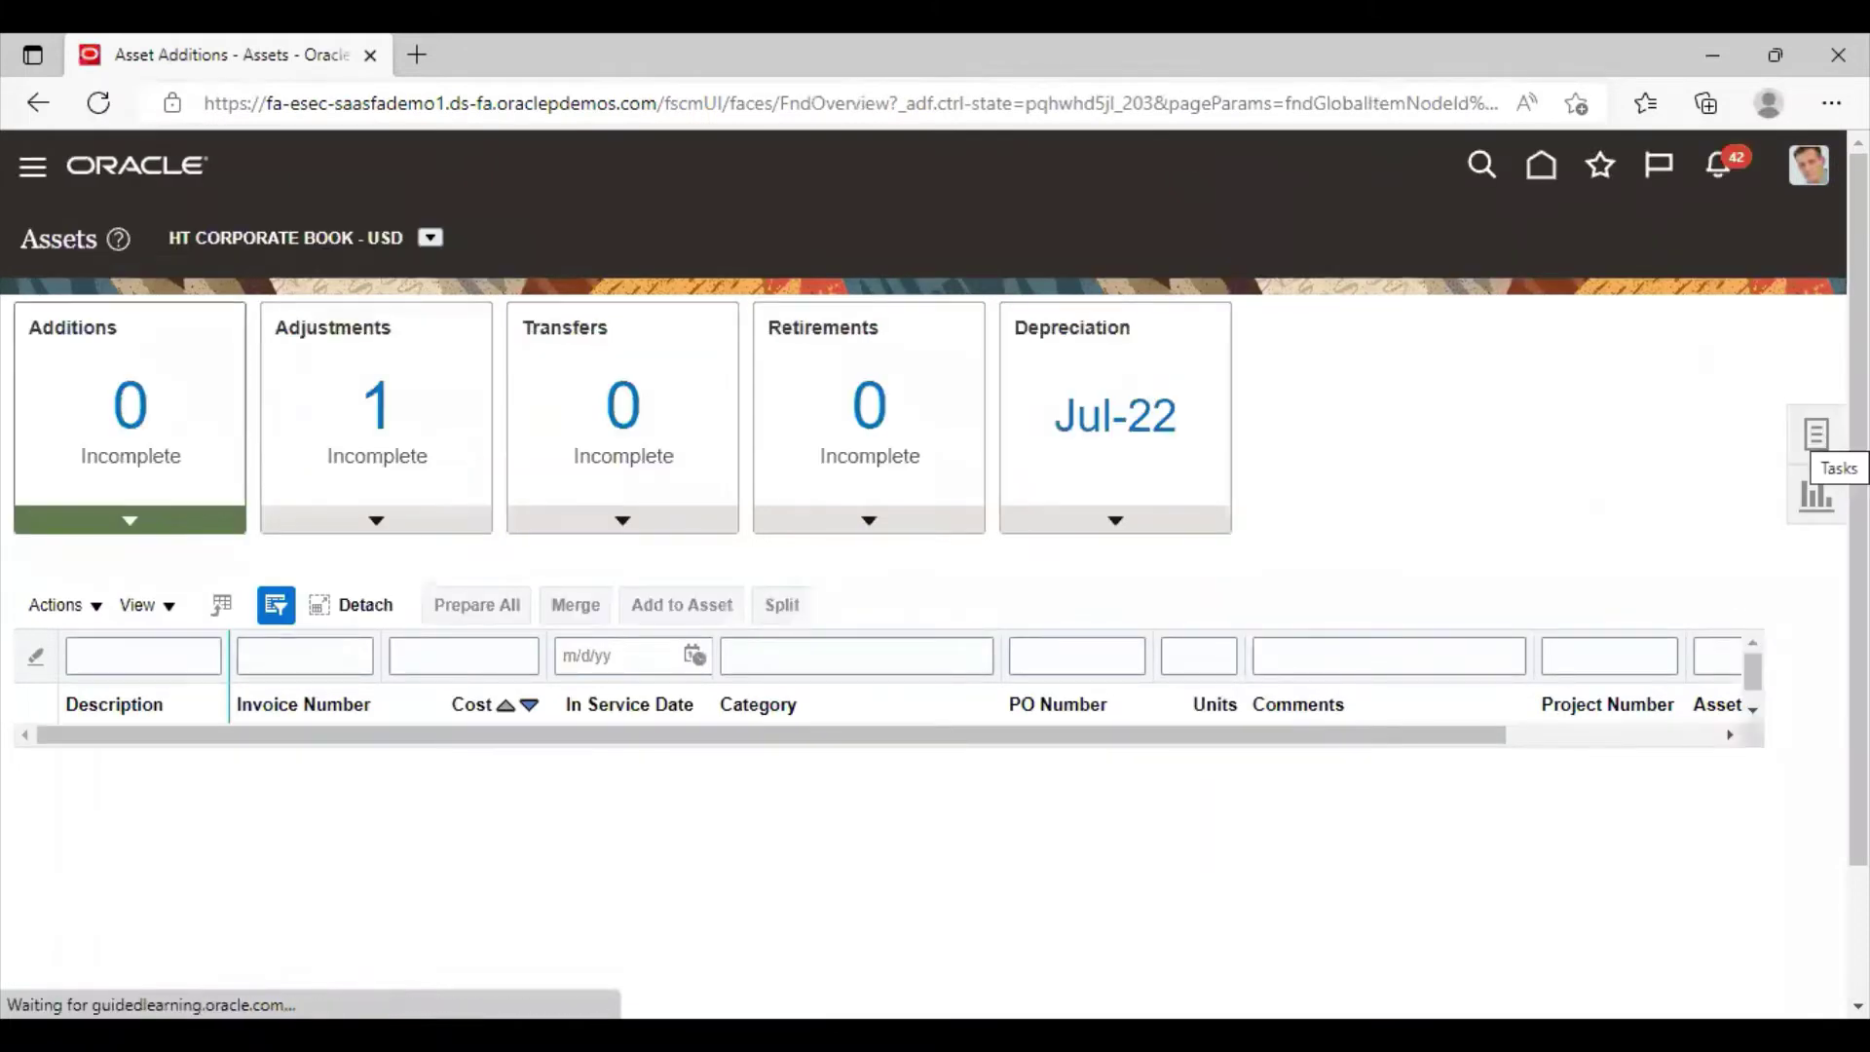
pyautogui.click(1816, 433)
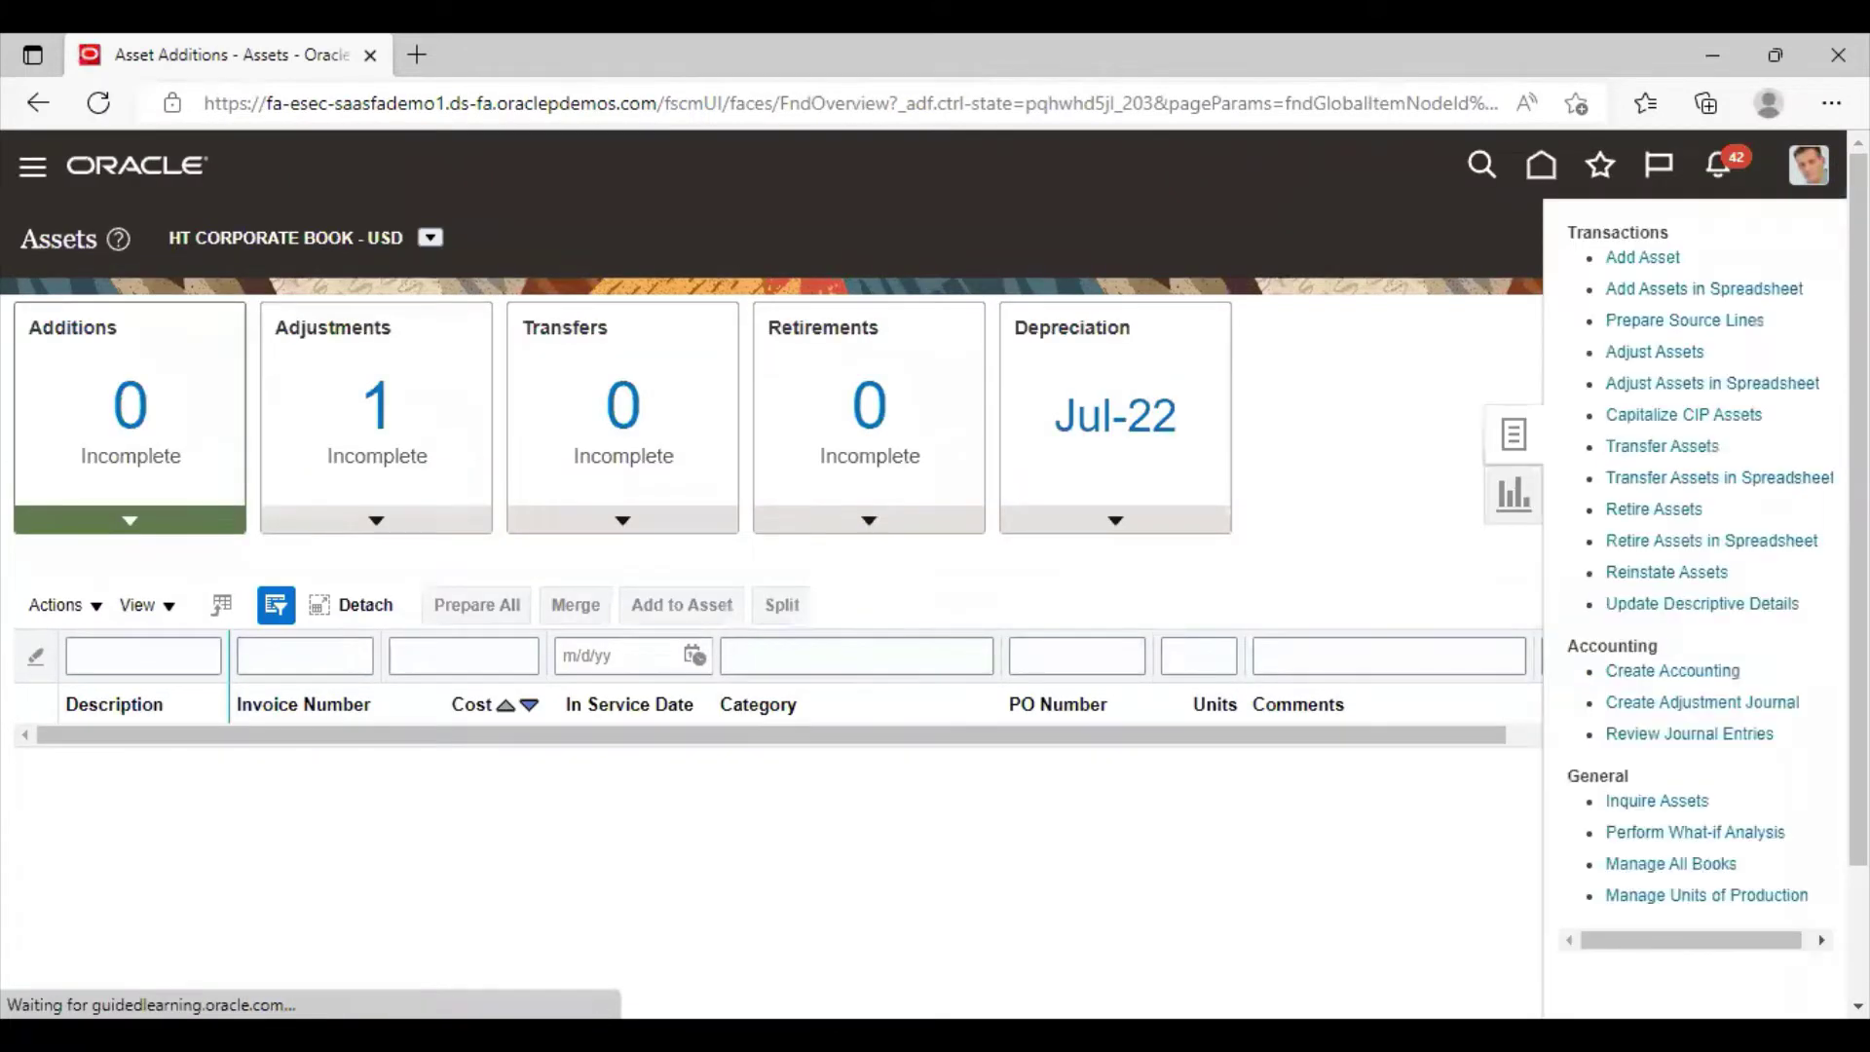
pyautogui.click(1647, 349)
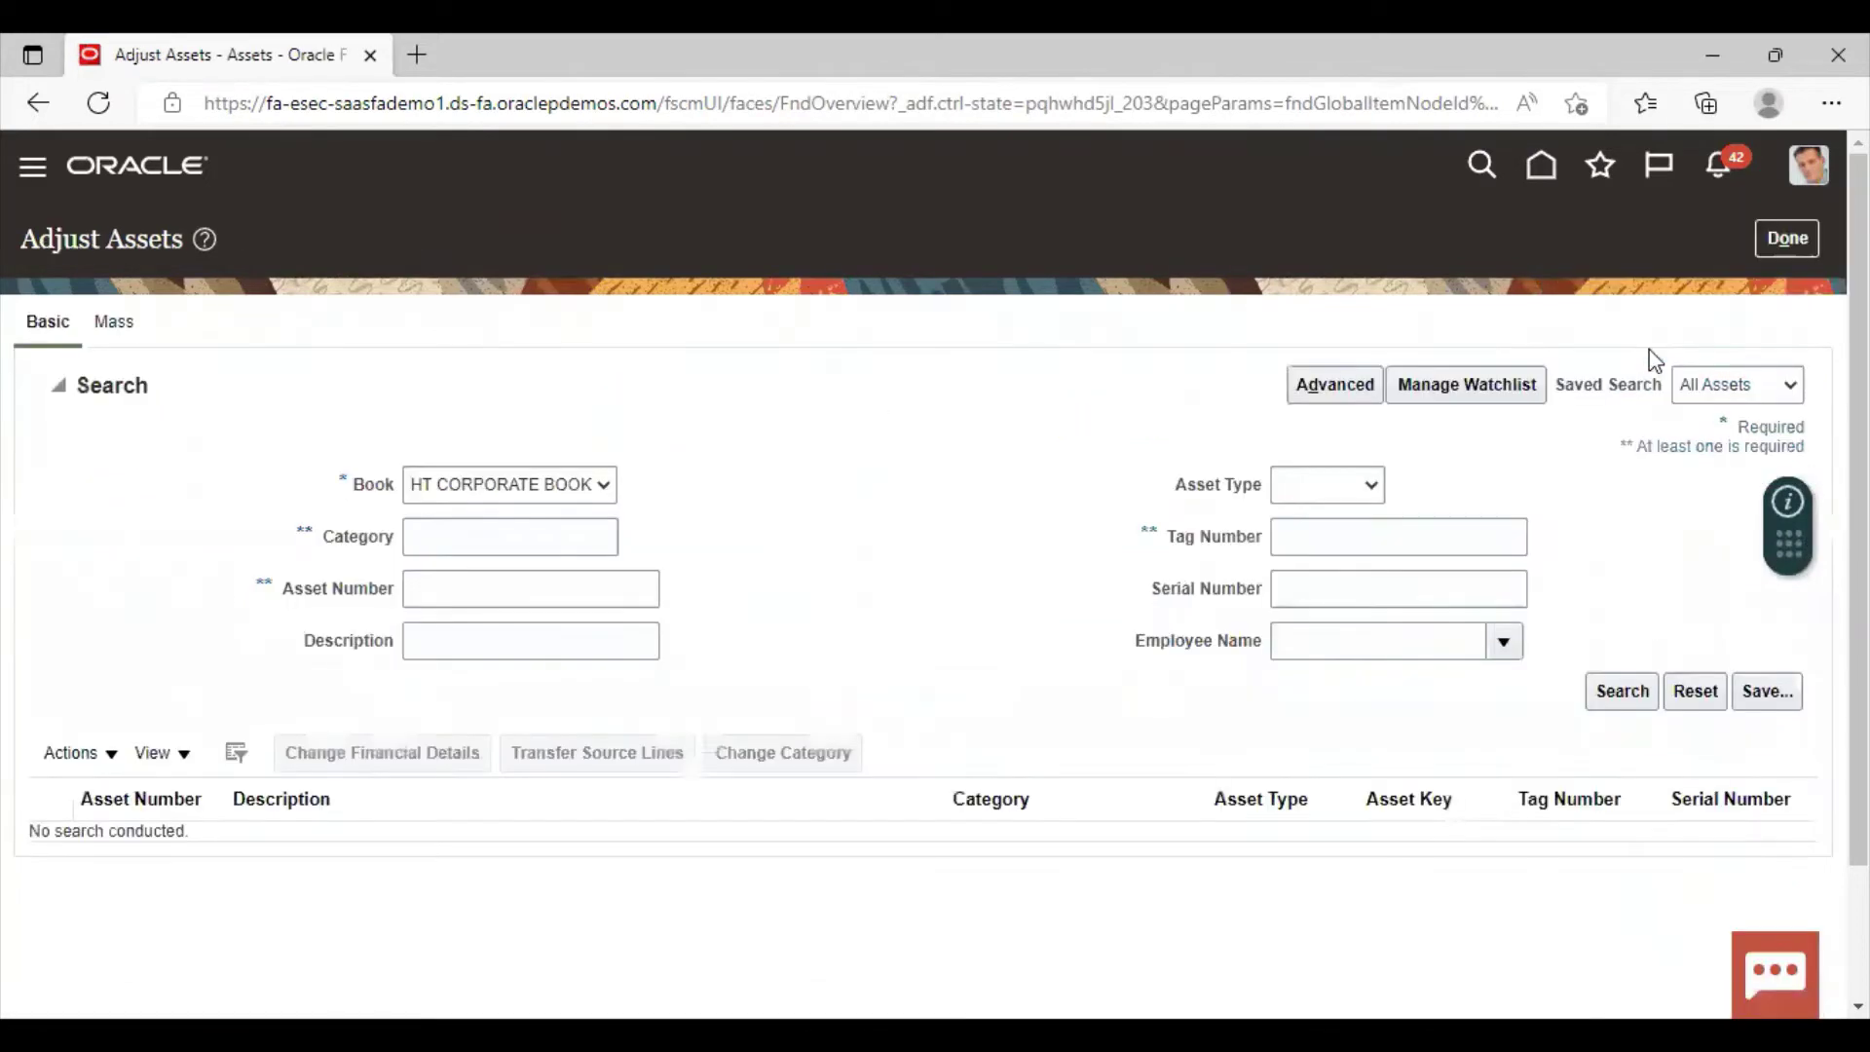
# Search adjustable assets in category HT and select asset 112591 from the results.
pyautogui.click(433, 538)
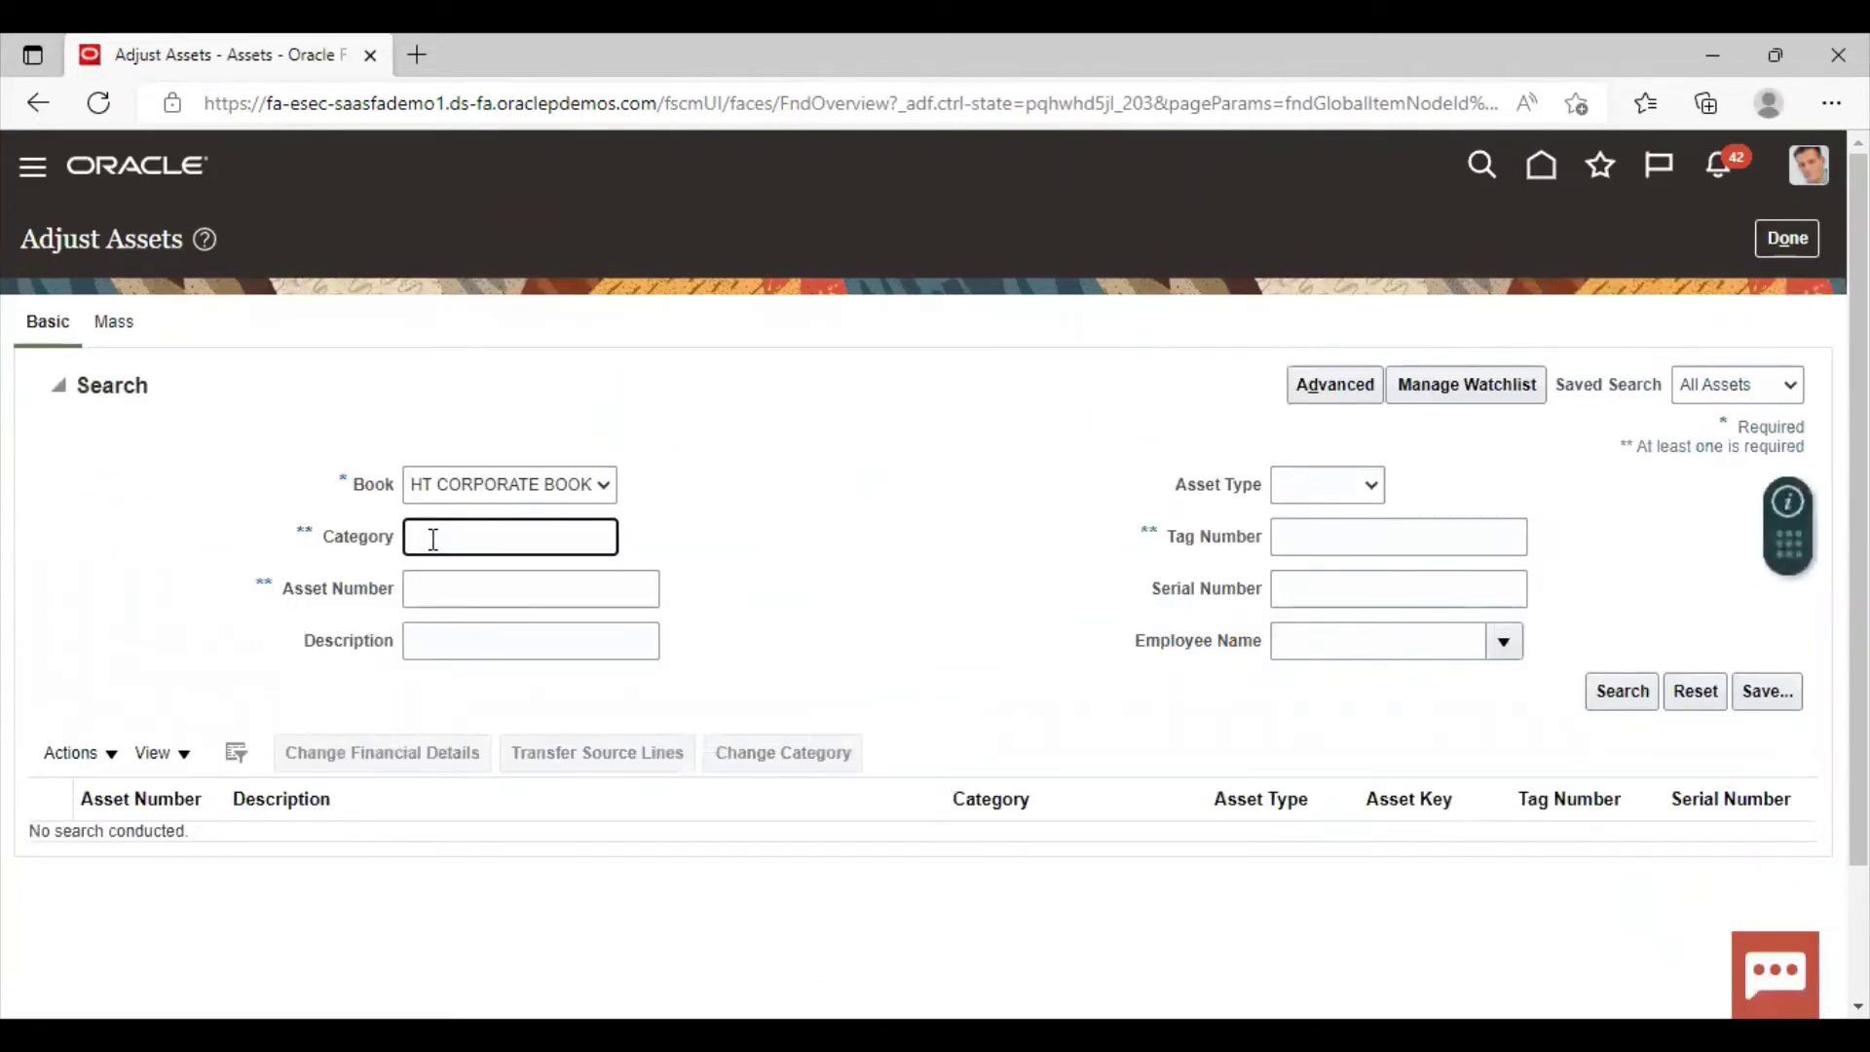
pyautogui.write('HT')
pyautogui.press('Return')
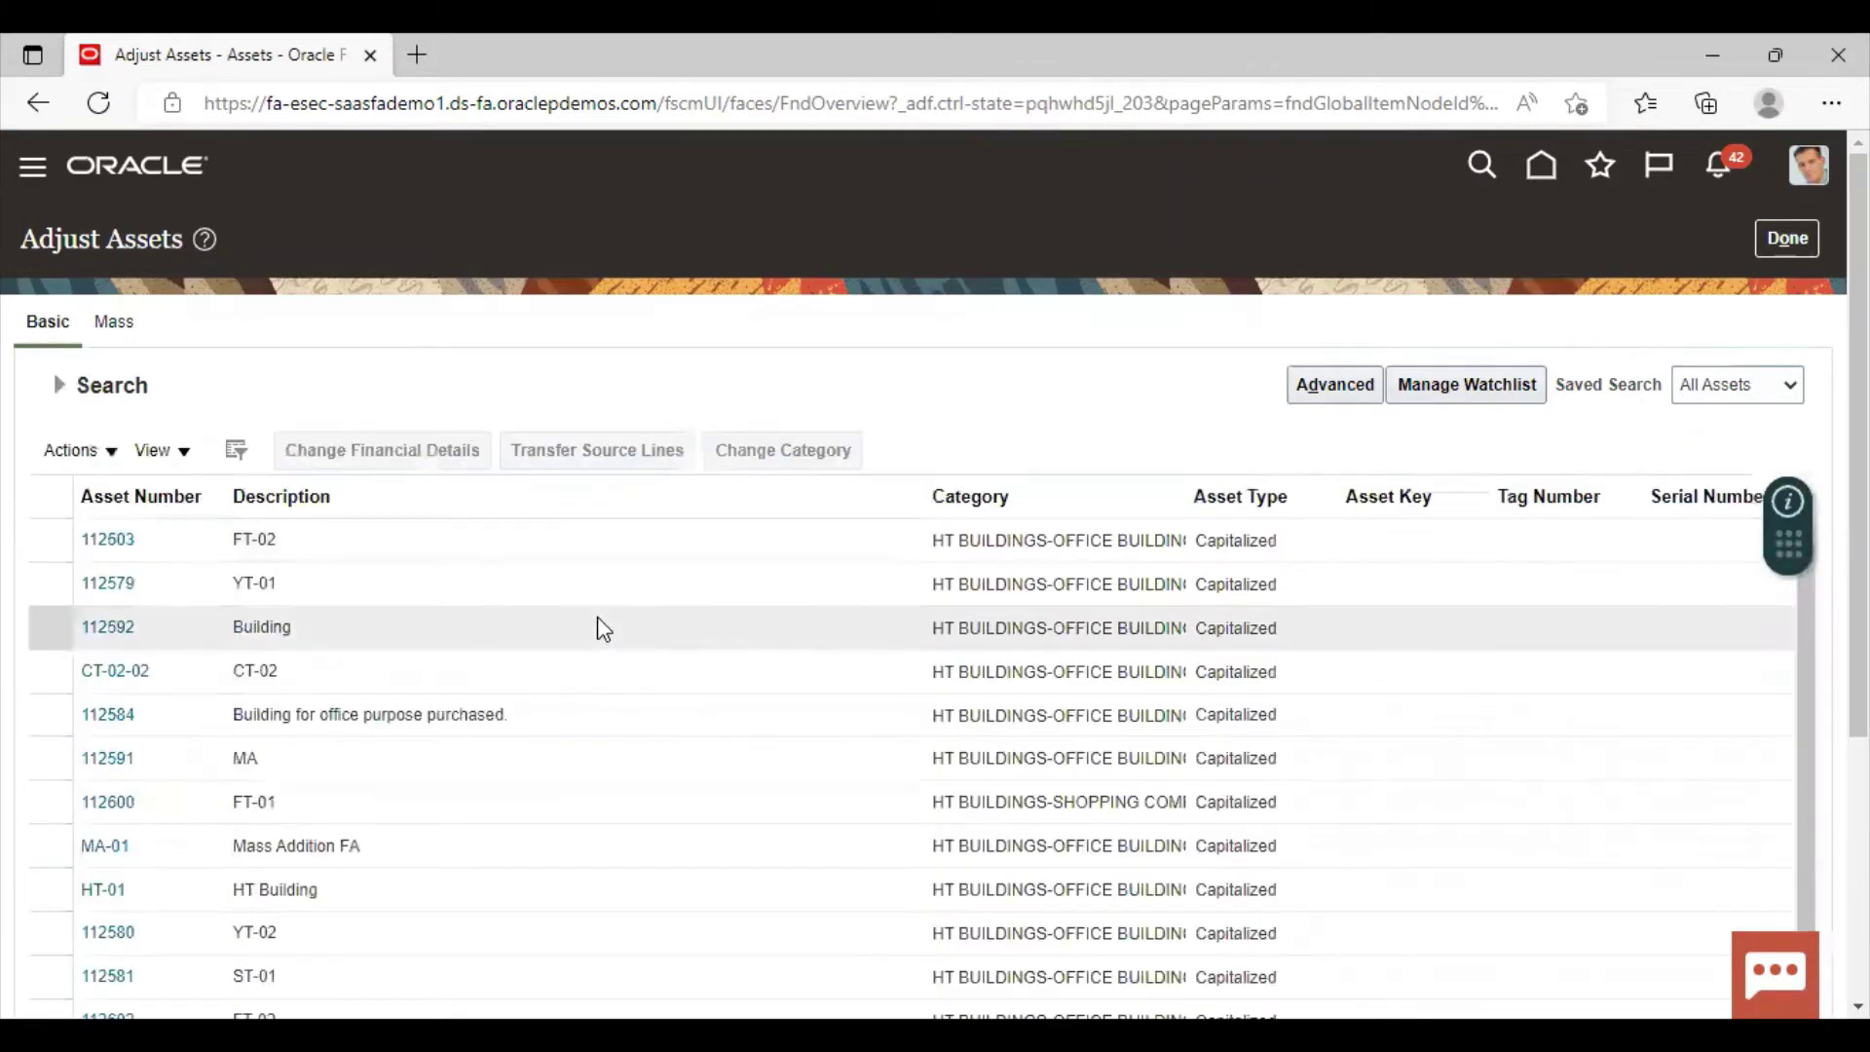
pyautogui.scroll(-1, 598, 616)
pyautogui.scroll(-3, 604, 618)
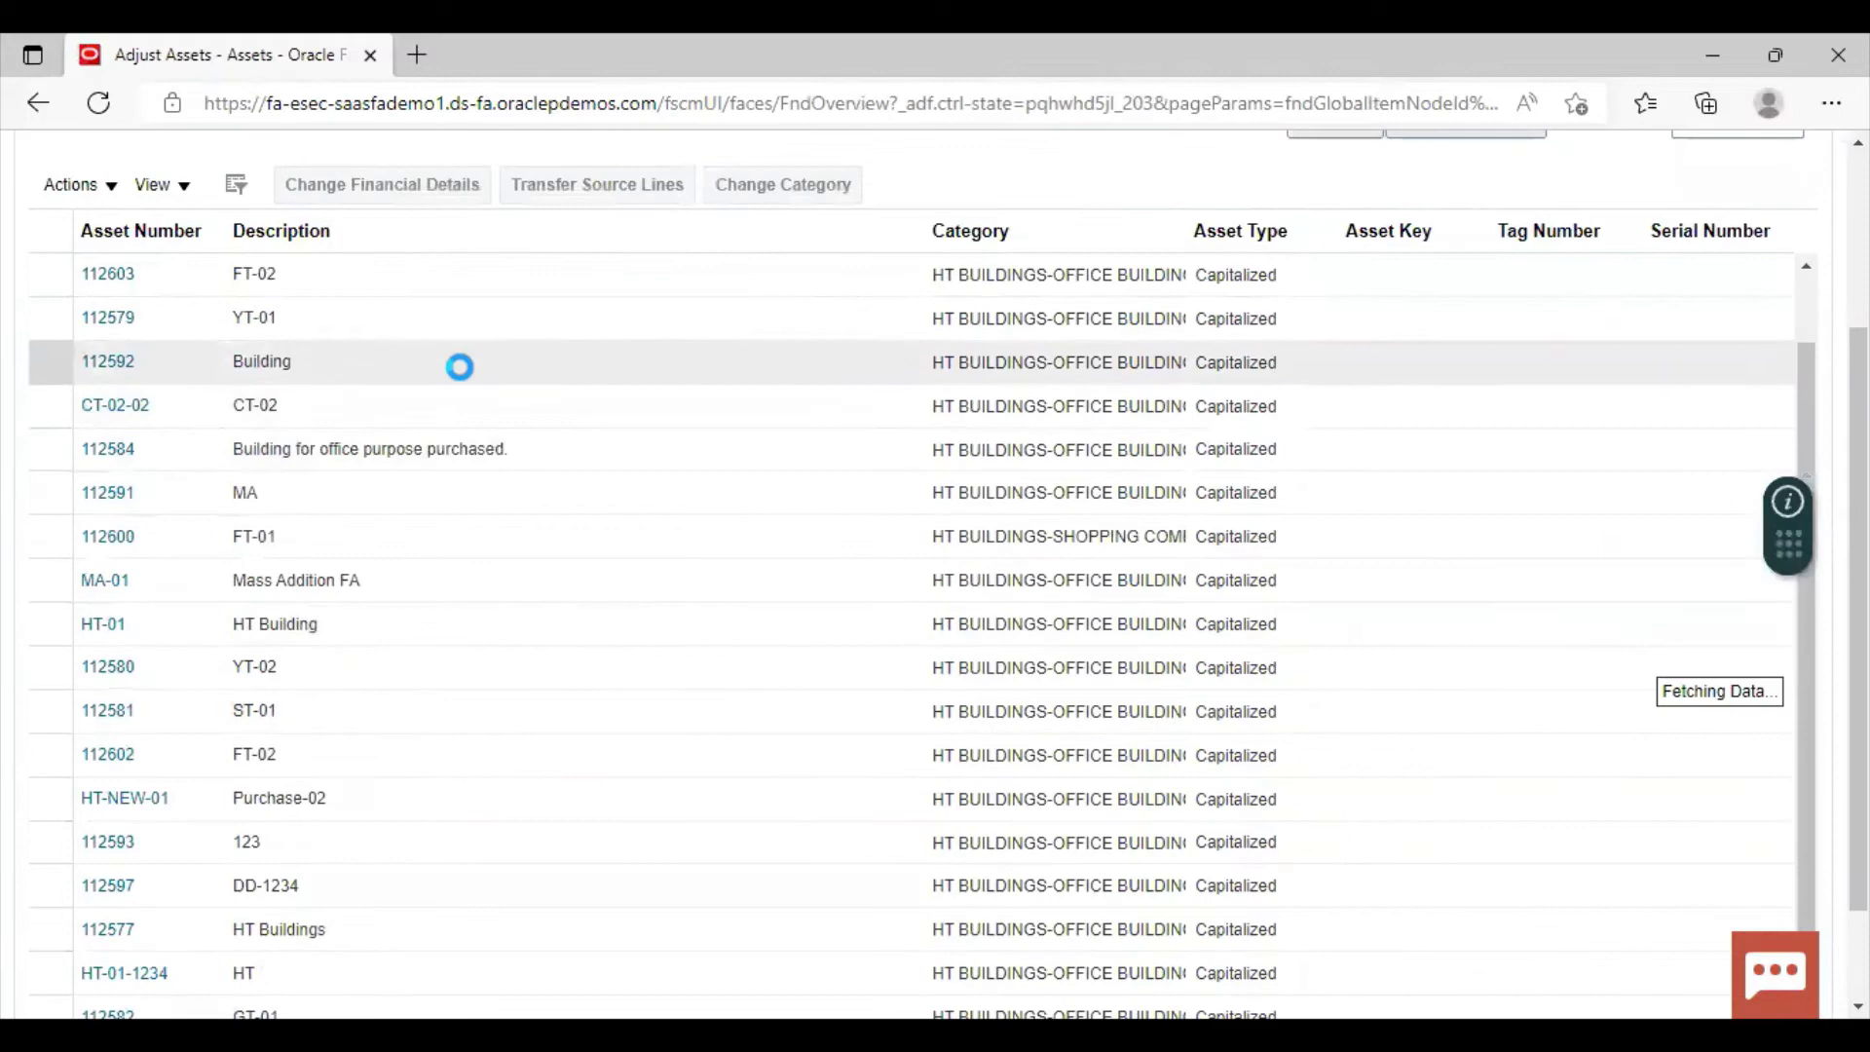
pyautogui.scroll(-2, 458, 367)
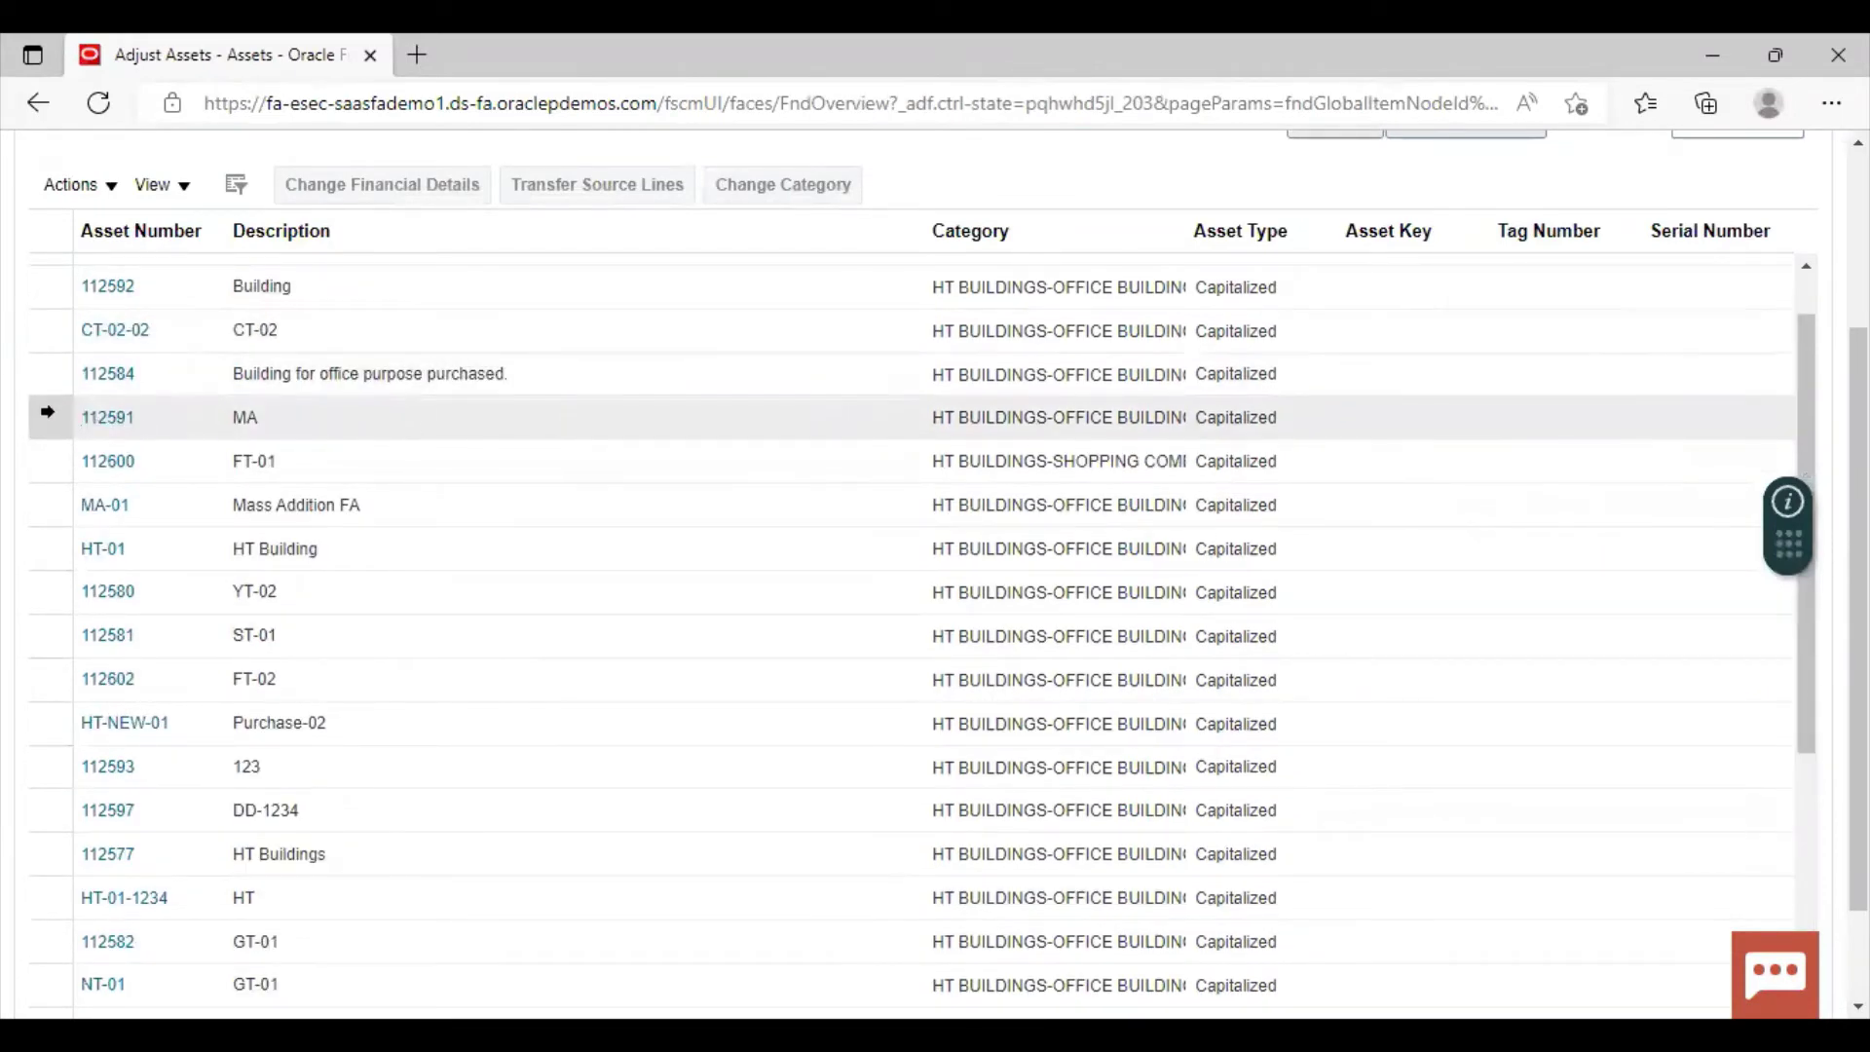
pyautogui.click(47, 413)
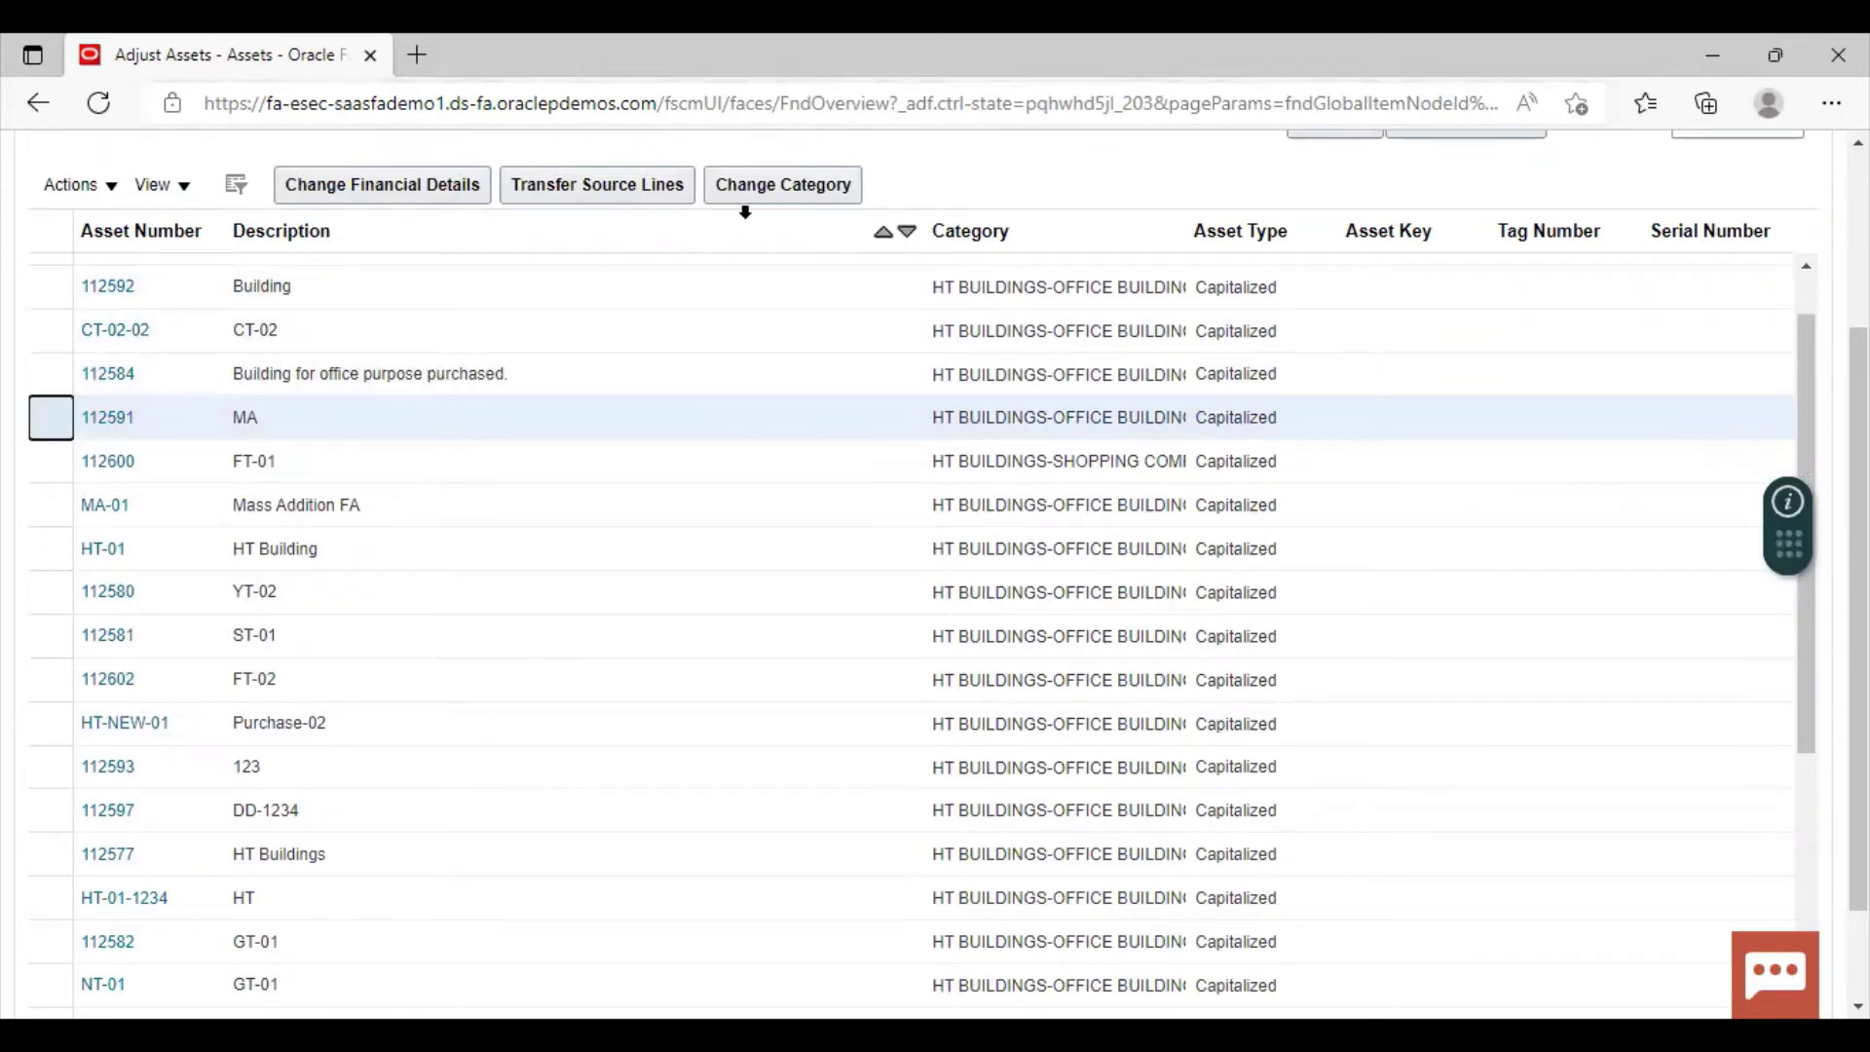
# Start a Change Category on asset 112591 with comment 'By mistake the category selected as Office Building.'.
pyautogui.click(773, 191)
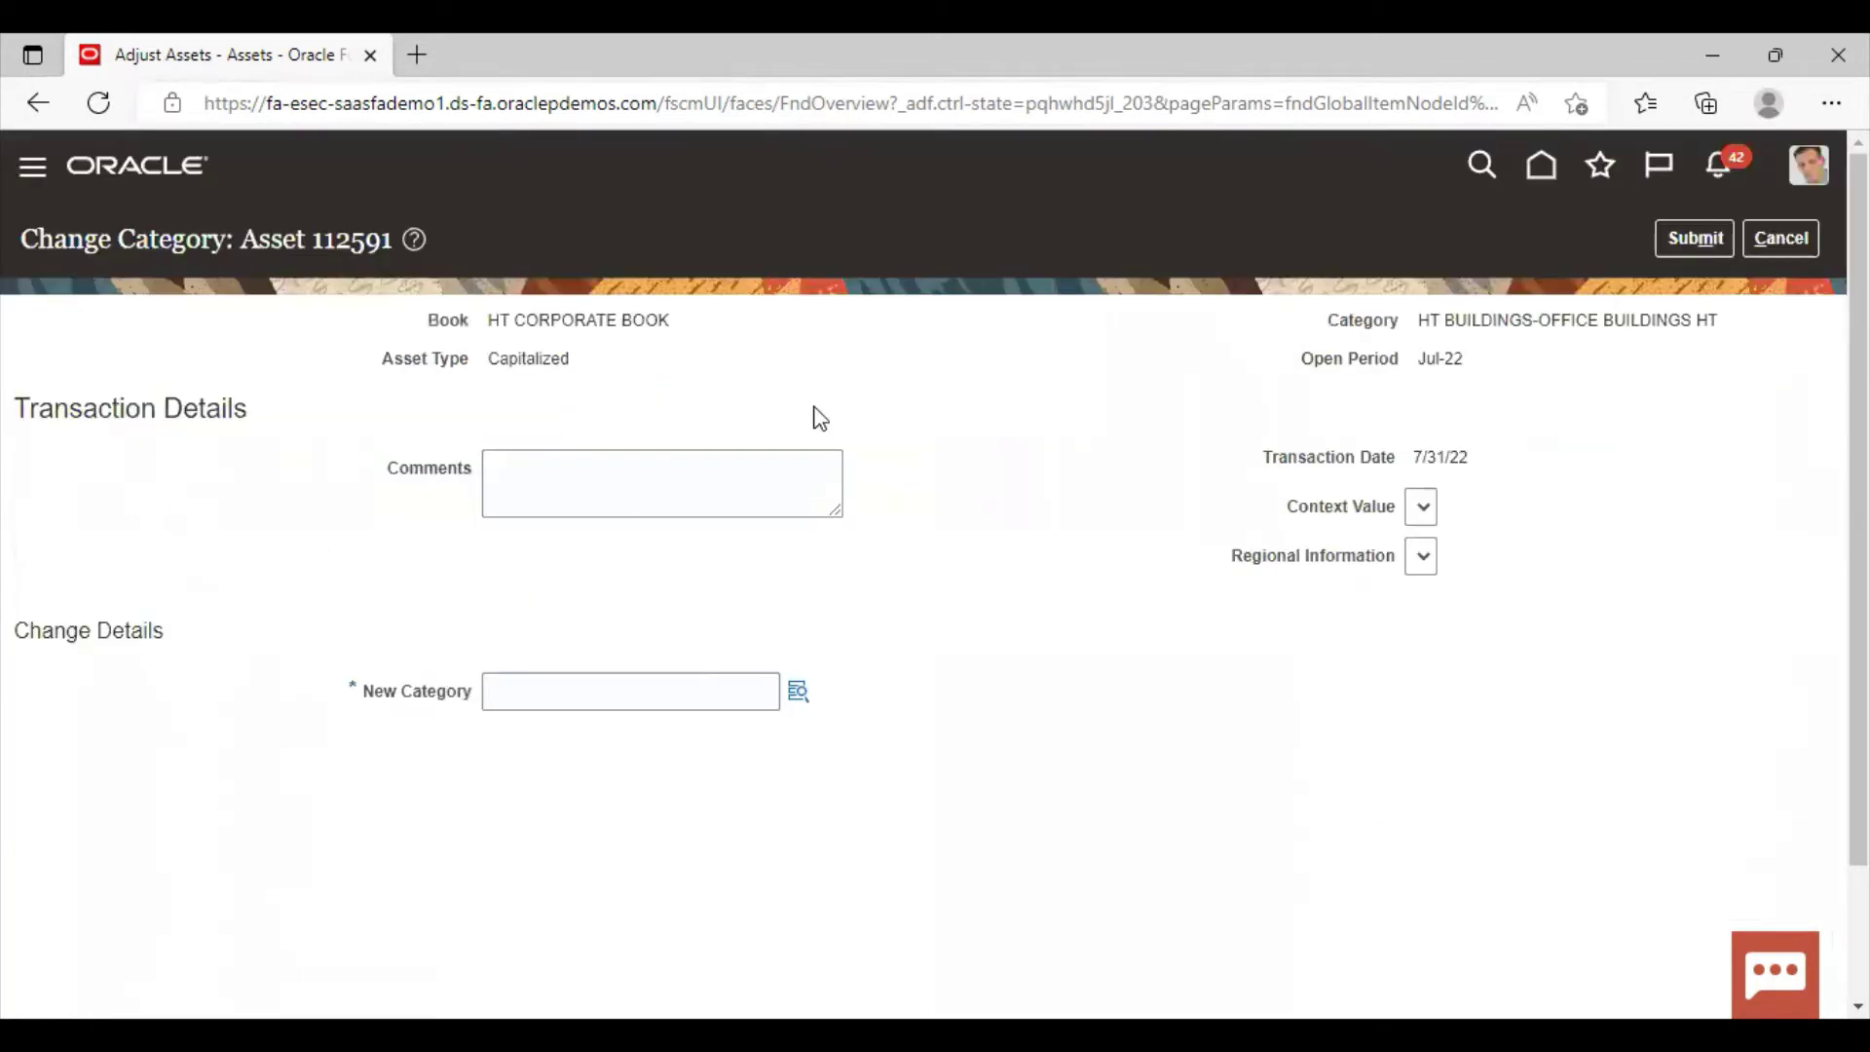
pyautogui.click(549, 496)
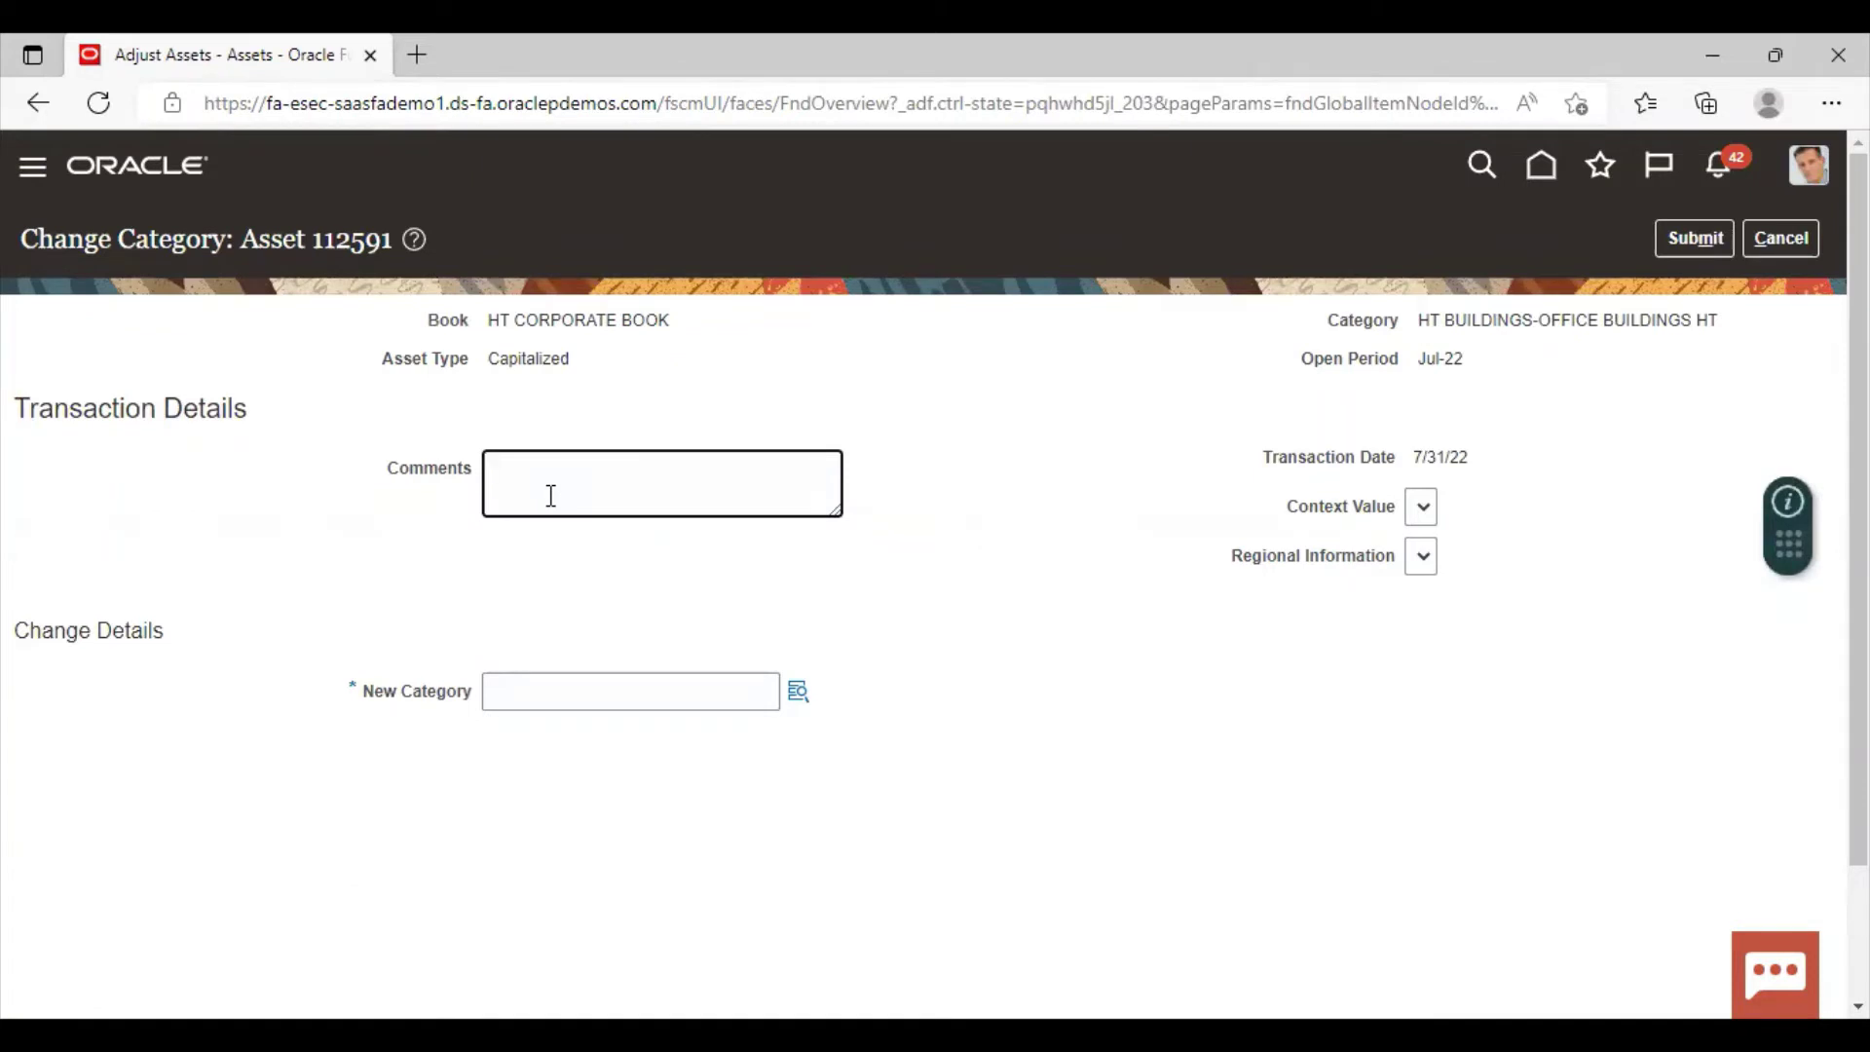
pyautogui.write('By ,istake')
pyautogui.press('BackSpace')
pyautogui.press('BackSpace')
pyautogui.press('BackSpace')
pyautogui.press('BackSpace')
pyautogui.press('BackSpace')
pyautogui.press('BackSpace')
pyautogui.press('BackSpace')
pyautogui.write('mistake the category selcted')
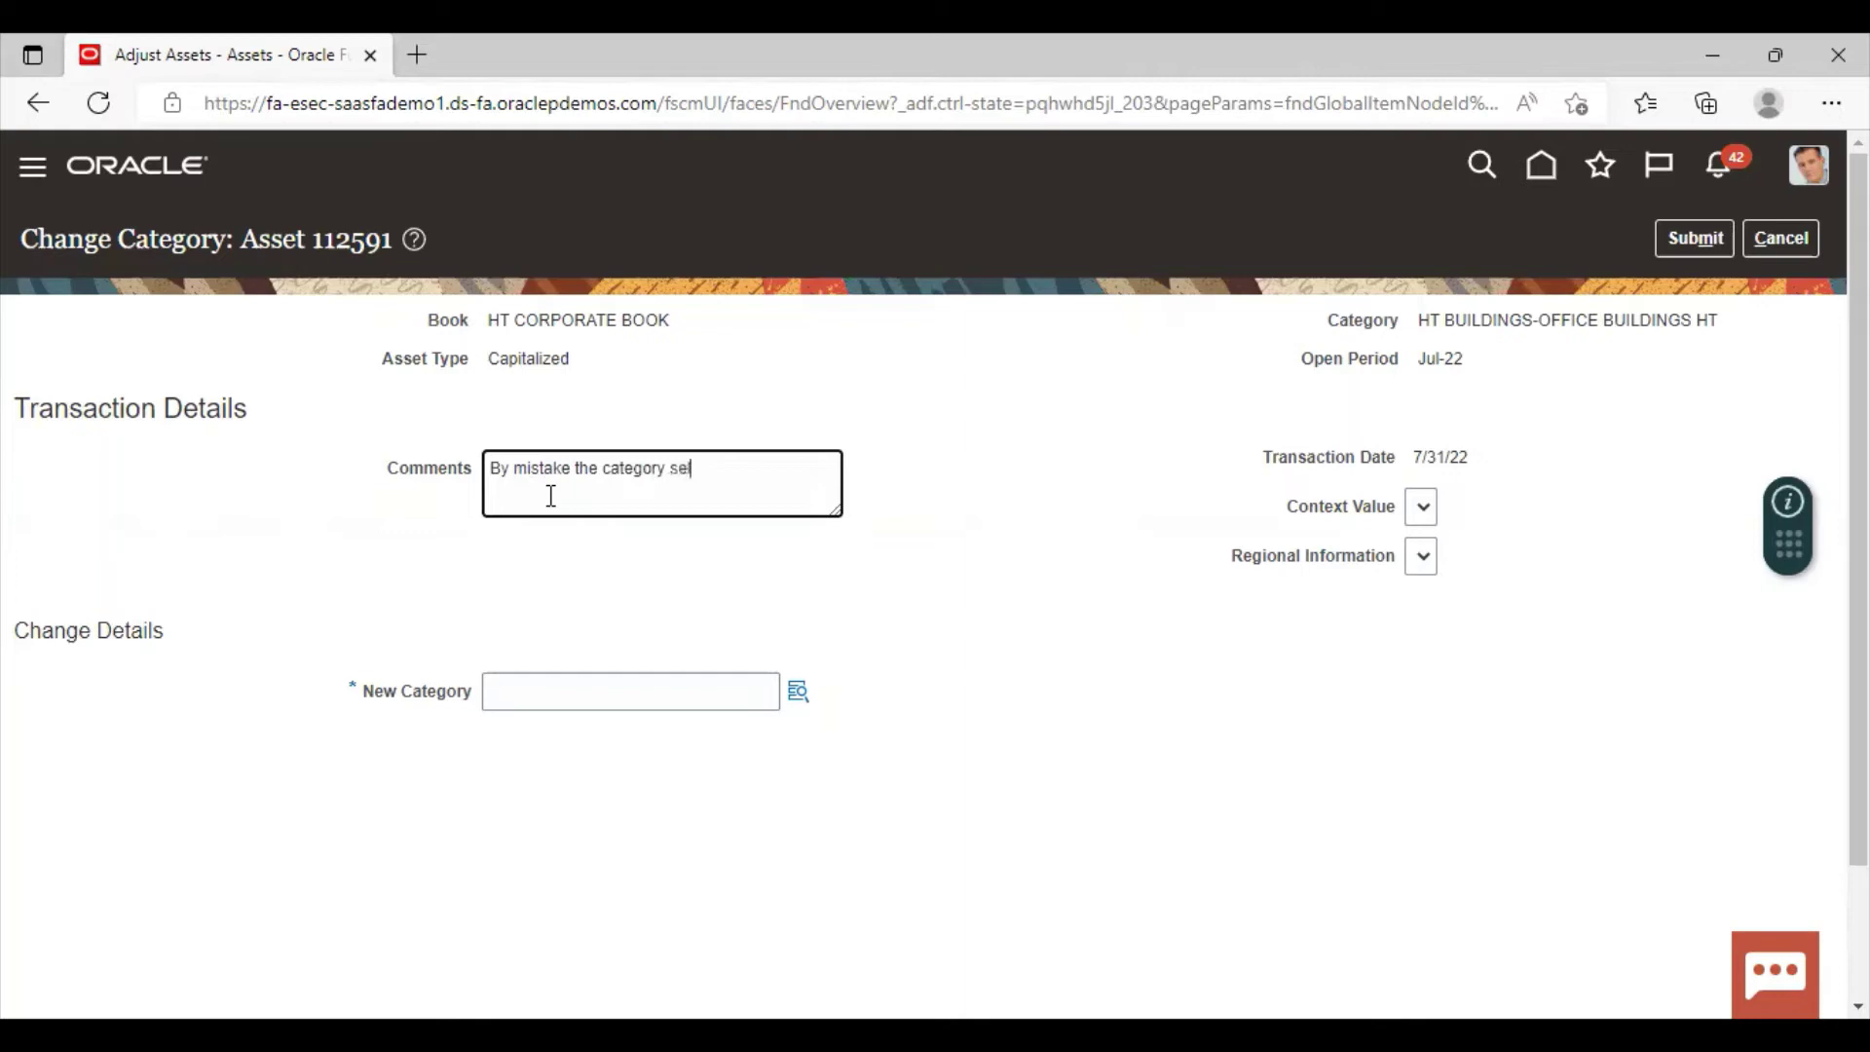
pyautogui.press('BackSpace')
pyautogui.press('BackSpace')
pyautogui.press('BackSpace')
pyautogui.press('BackSpace')
pyautogui.press('BackSpace')
pyautogui.write('ected as.')
pyautogui.write('Office ')
pyautogui.write('Building')
pyautogui.write('.')
# Set the new category to HT BUILDINGS-SHOPPING COMPLEX through the category lookup search.
pyautogui.click(798, 688)
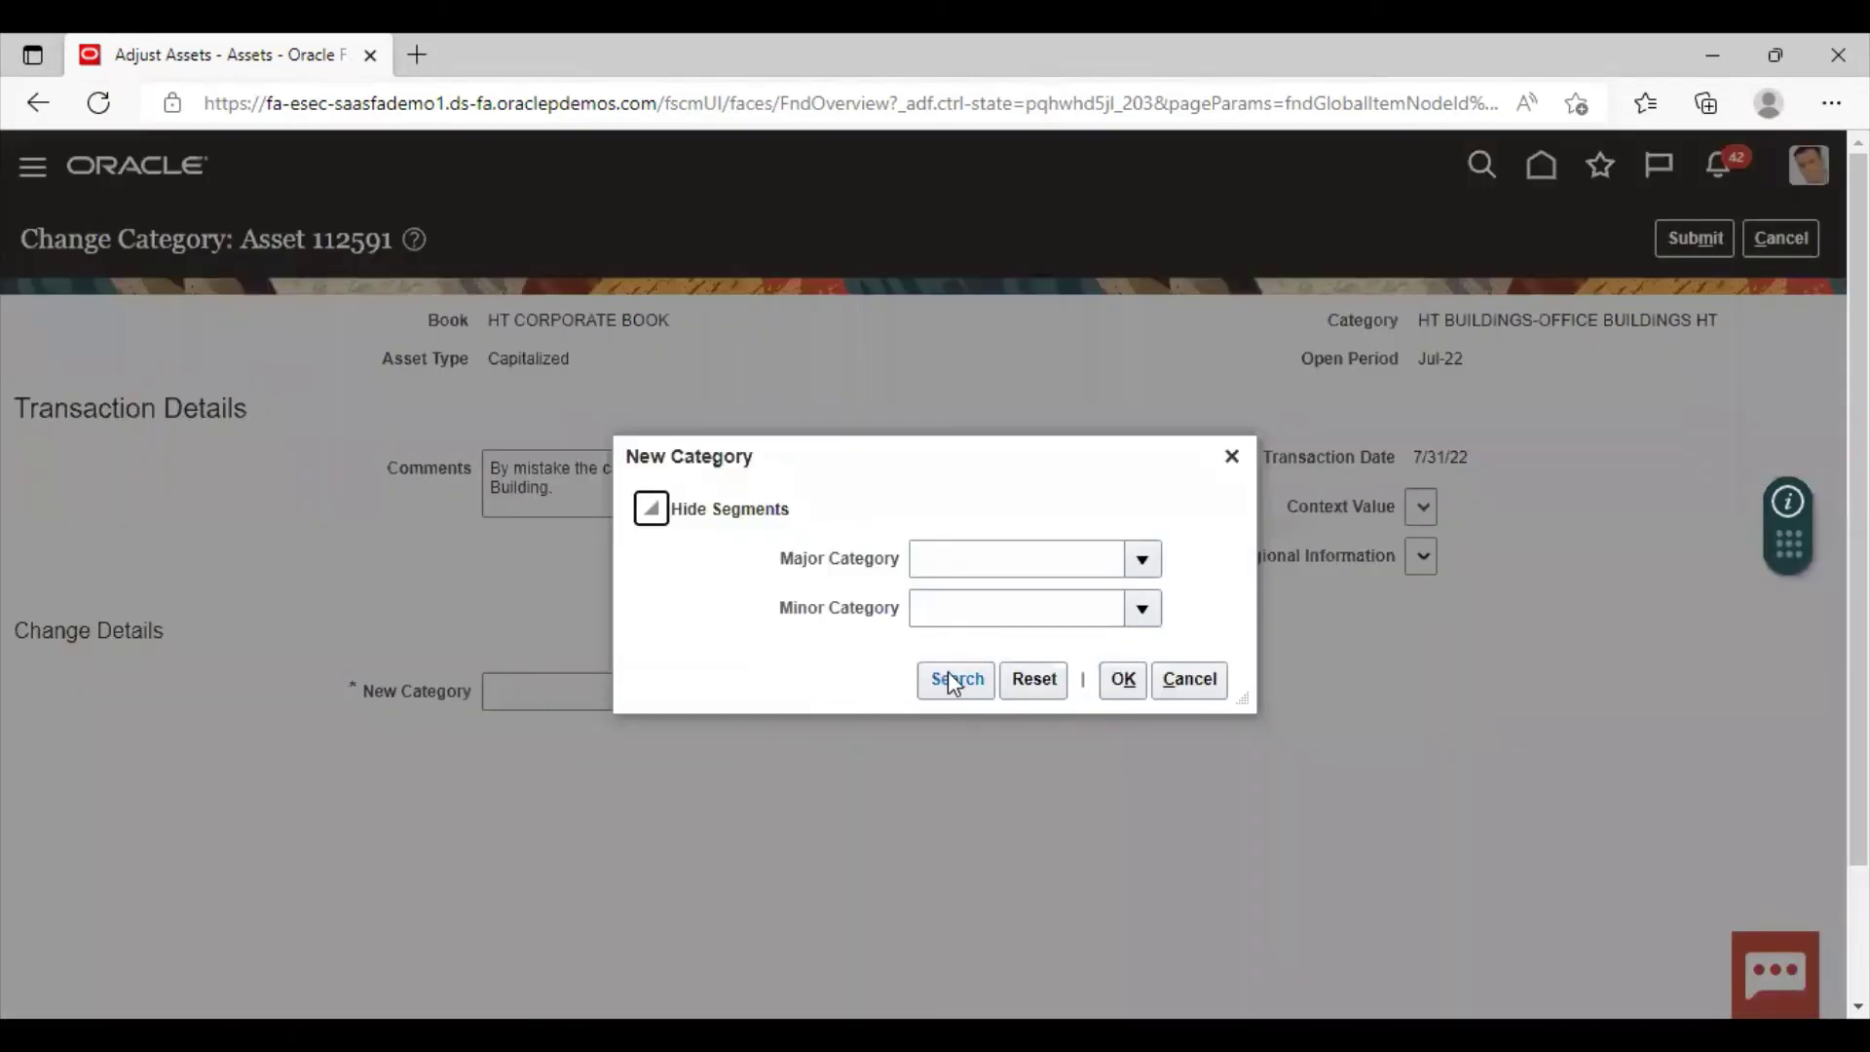
pyautogui.click(949, 672)
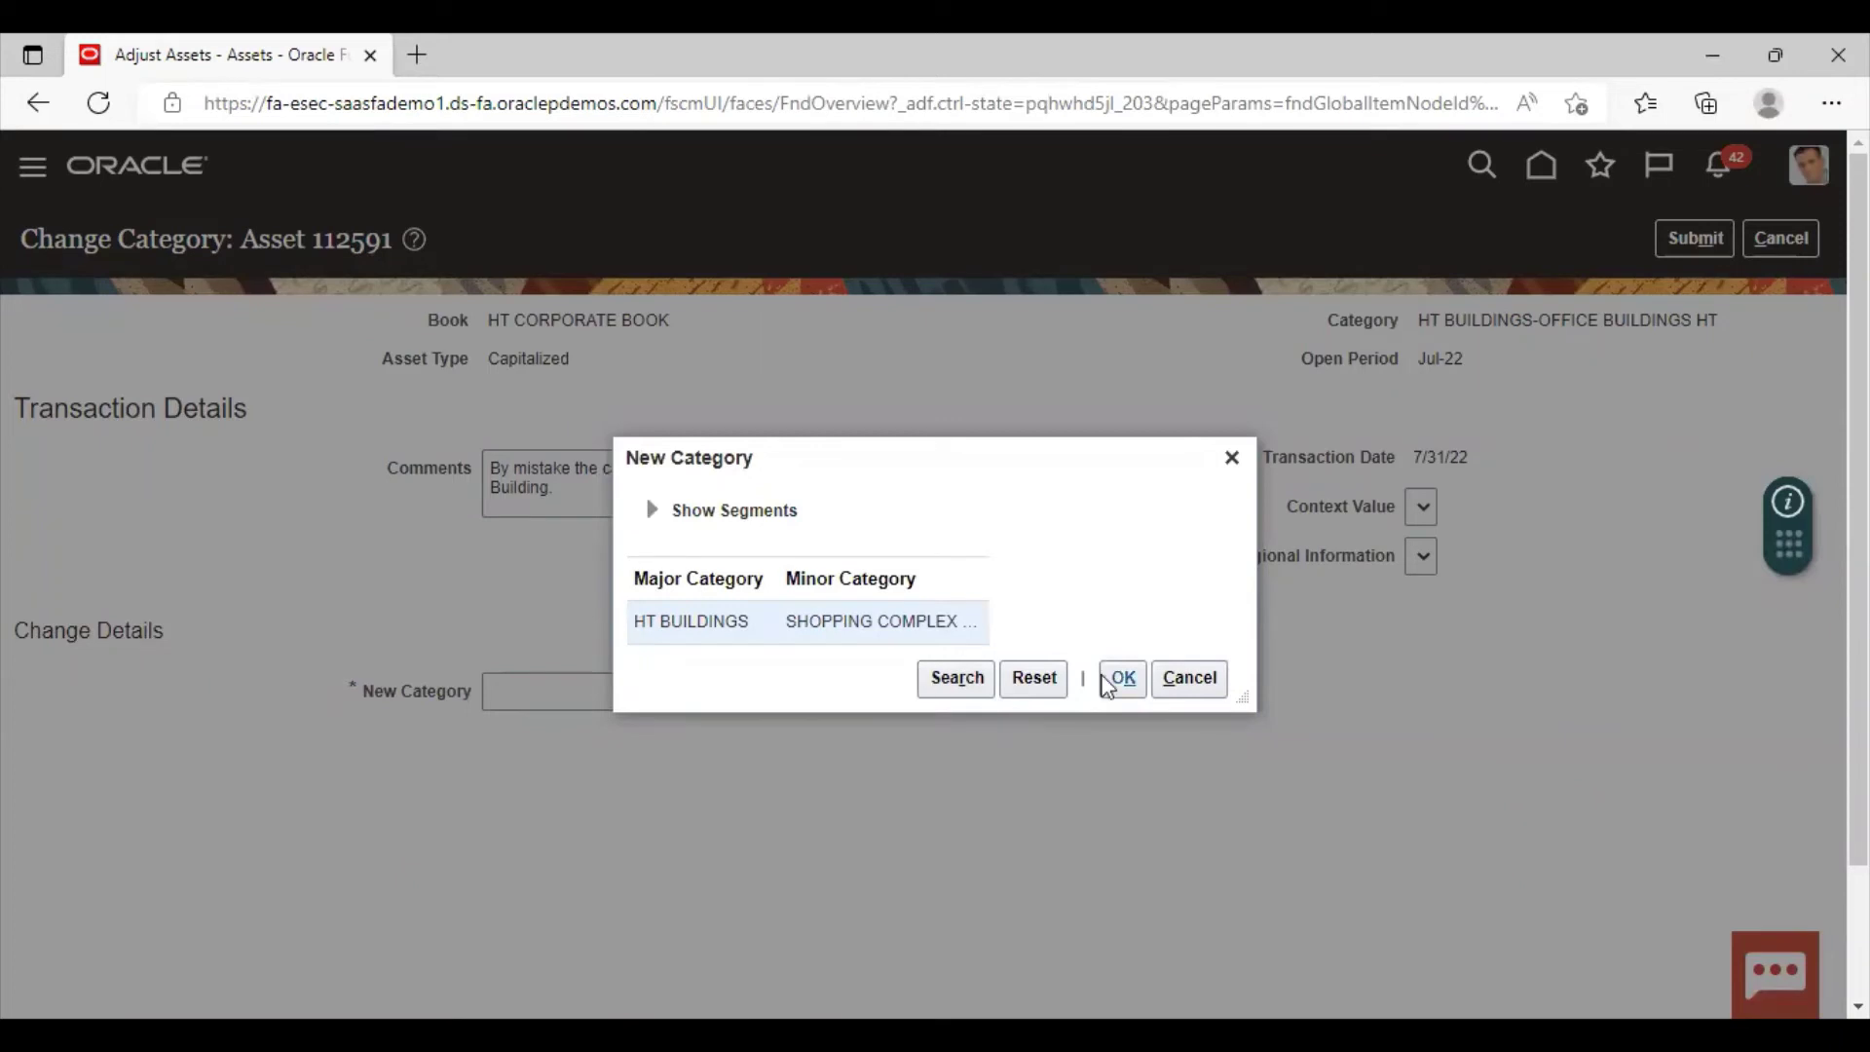
pyautogui.click(646, 613)
pyautogui.click(1121, 678)
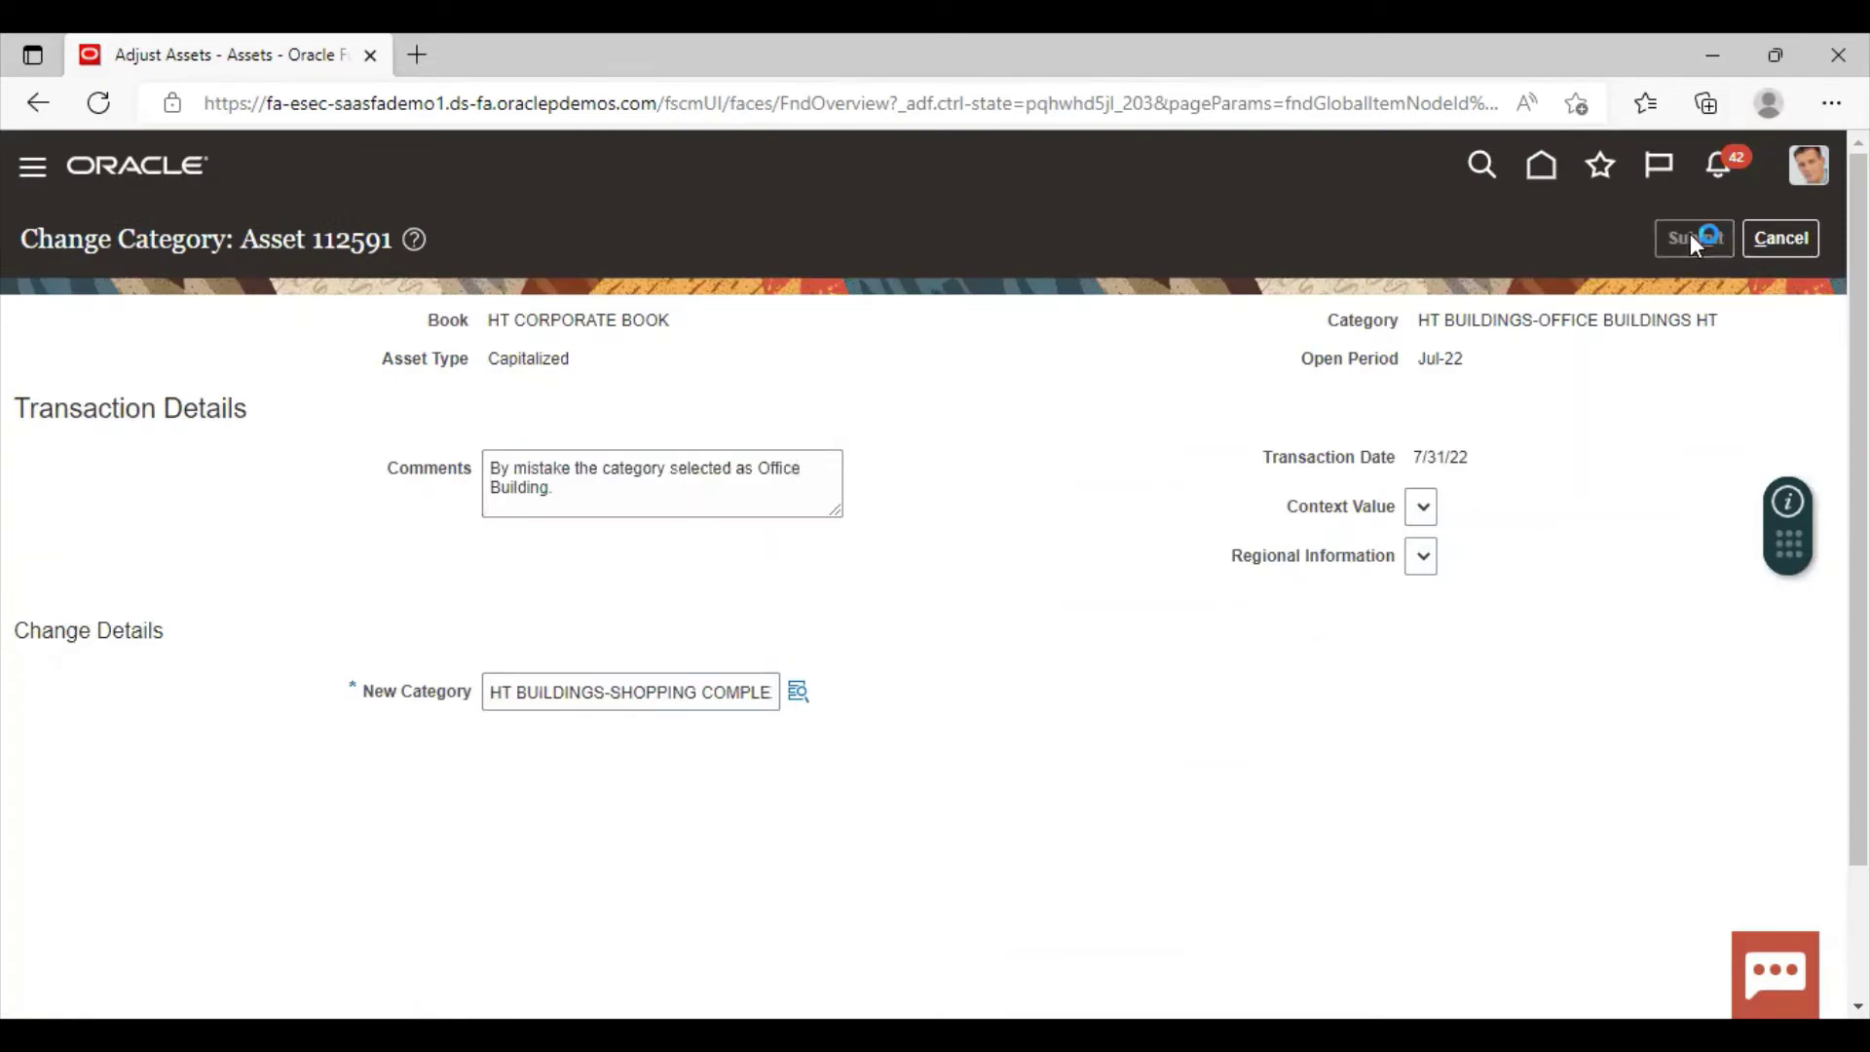
# Submit the category change, finish adjustments and go to the Asset Inquiry work area.
pyautogui.click(1695, 238)
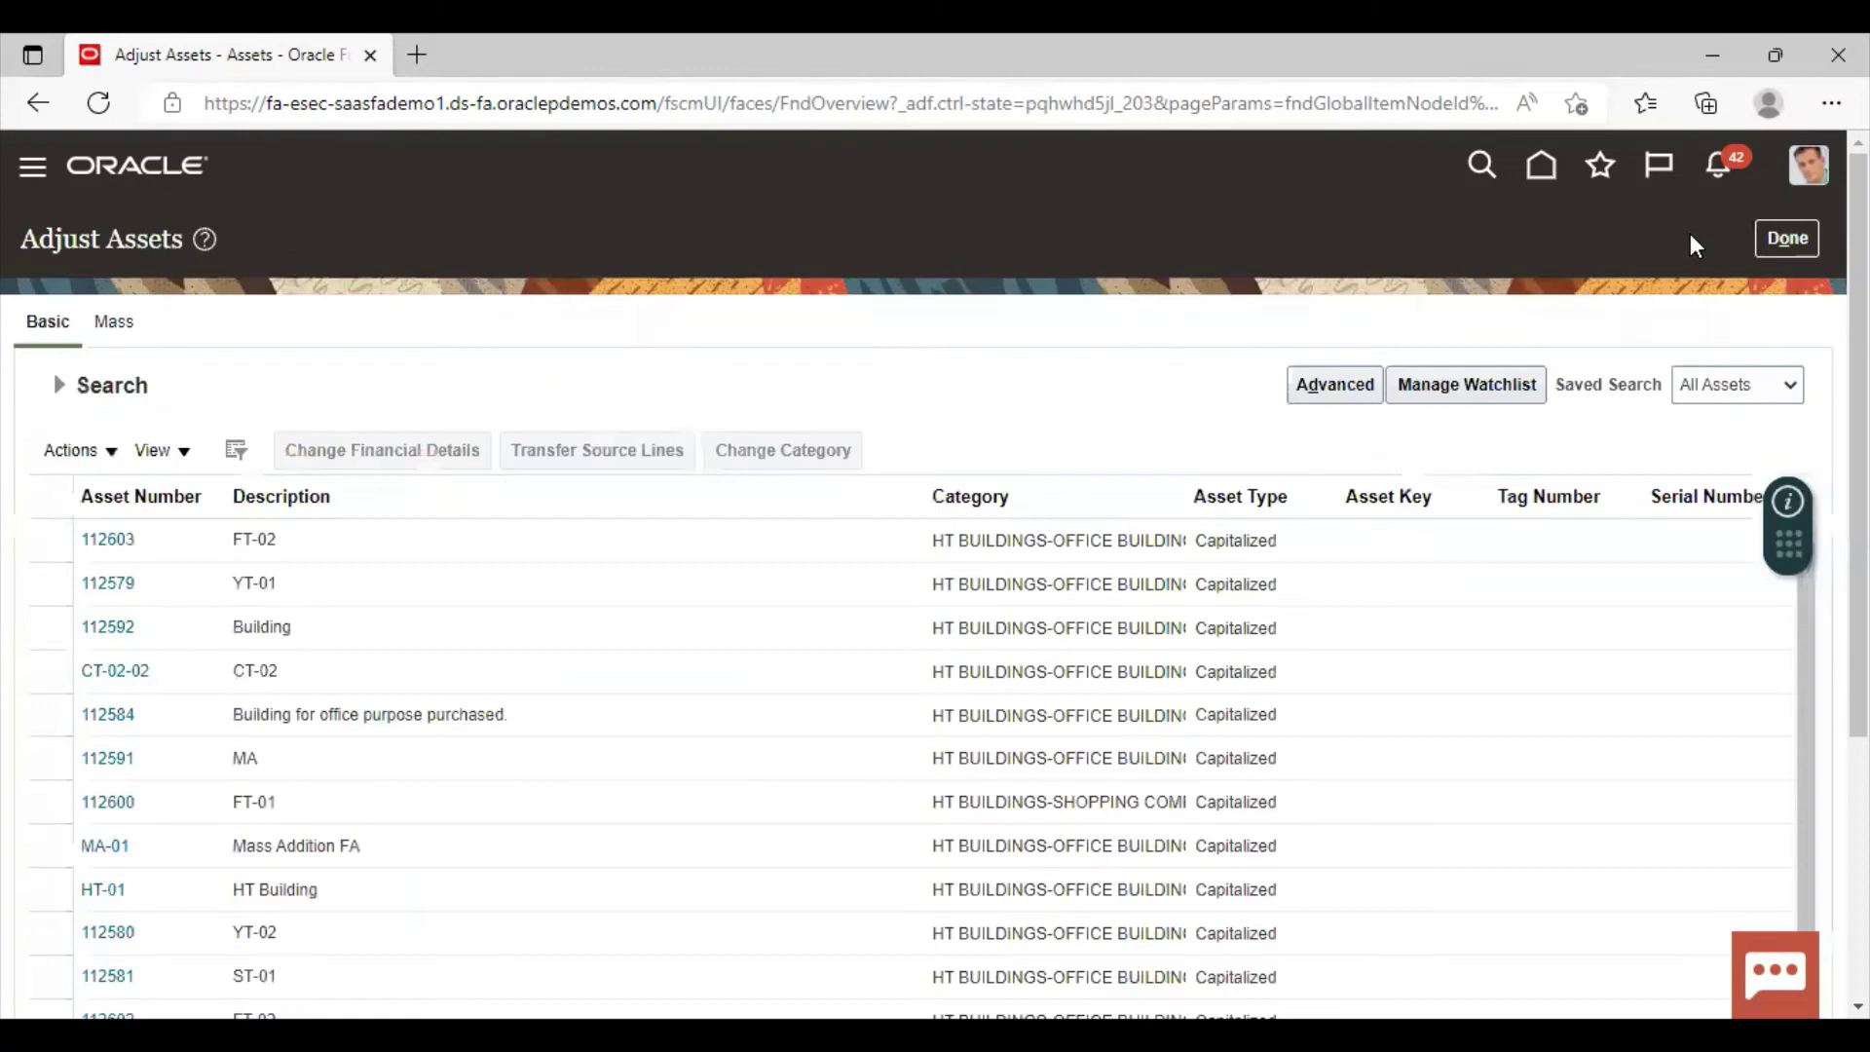
pyautogui.click(1782, 240)
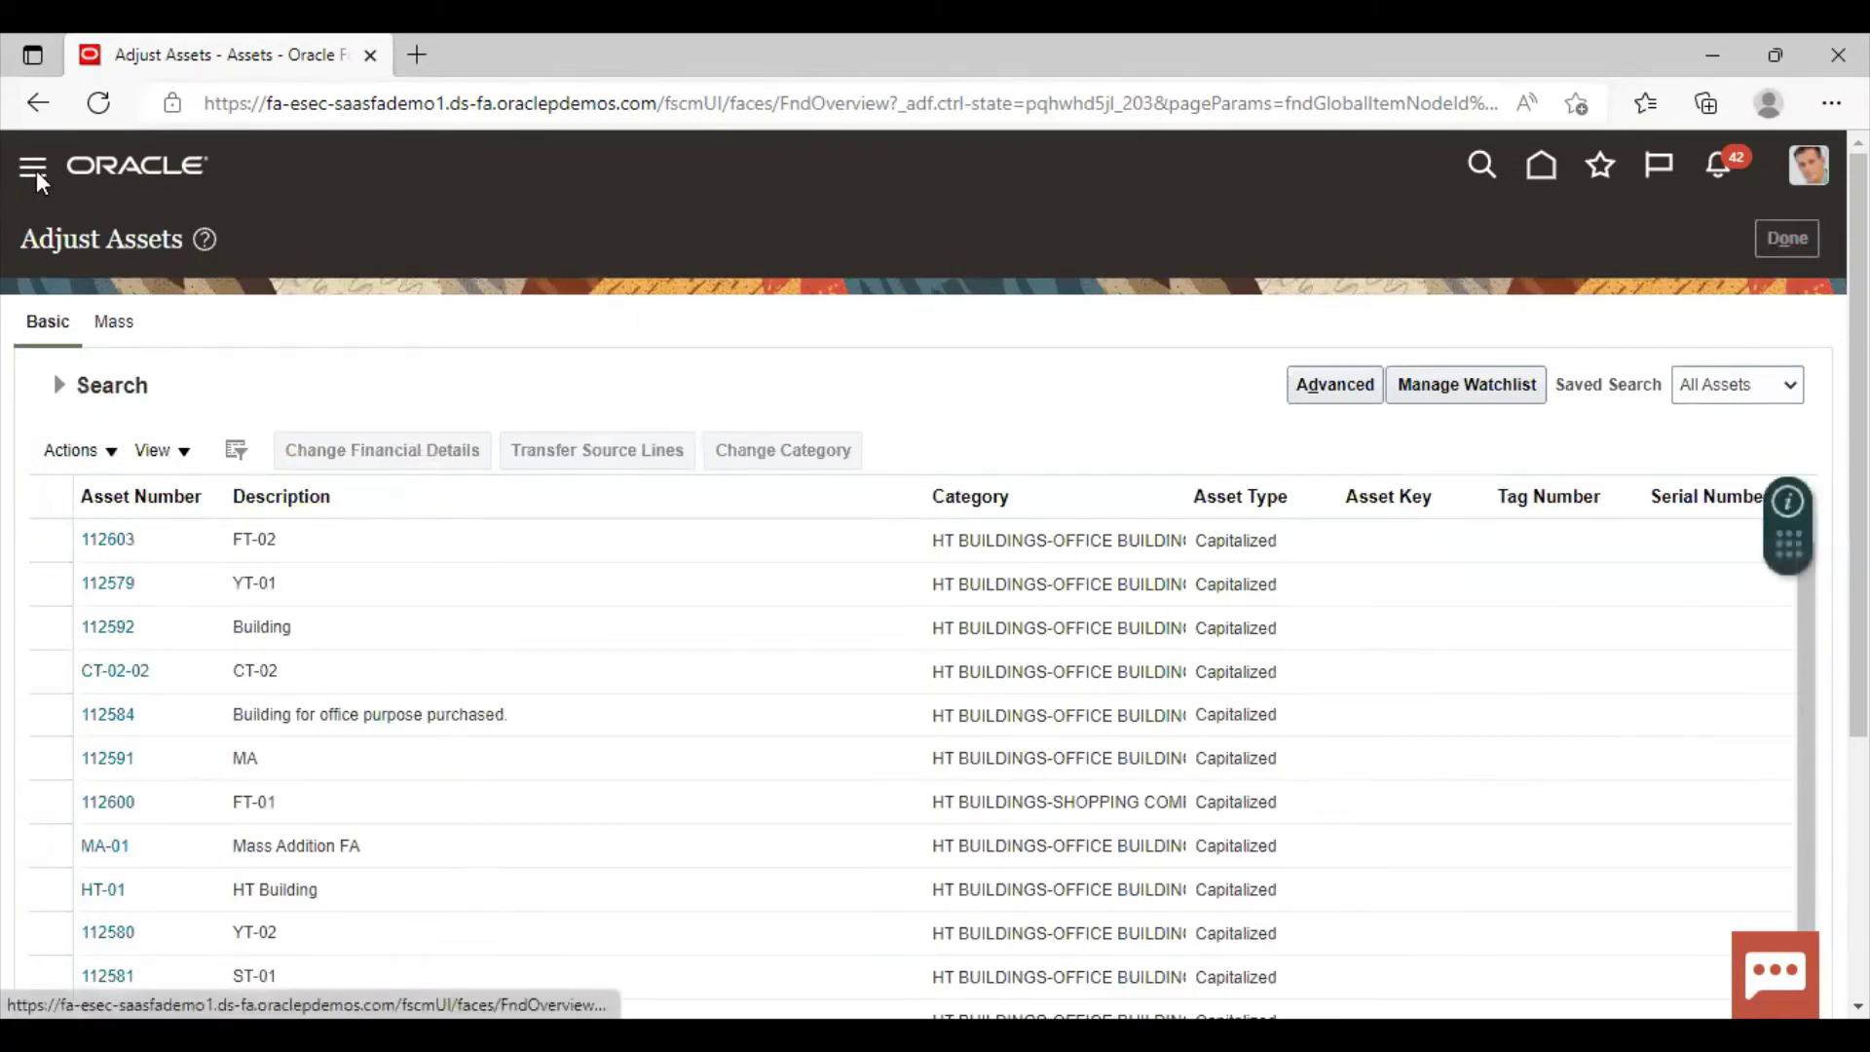
pyautogui.scroll(-6, 382, 803)
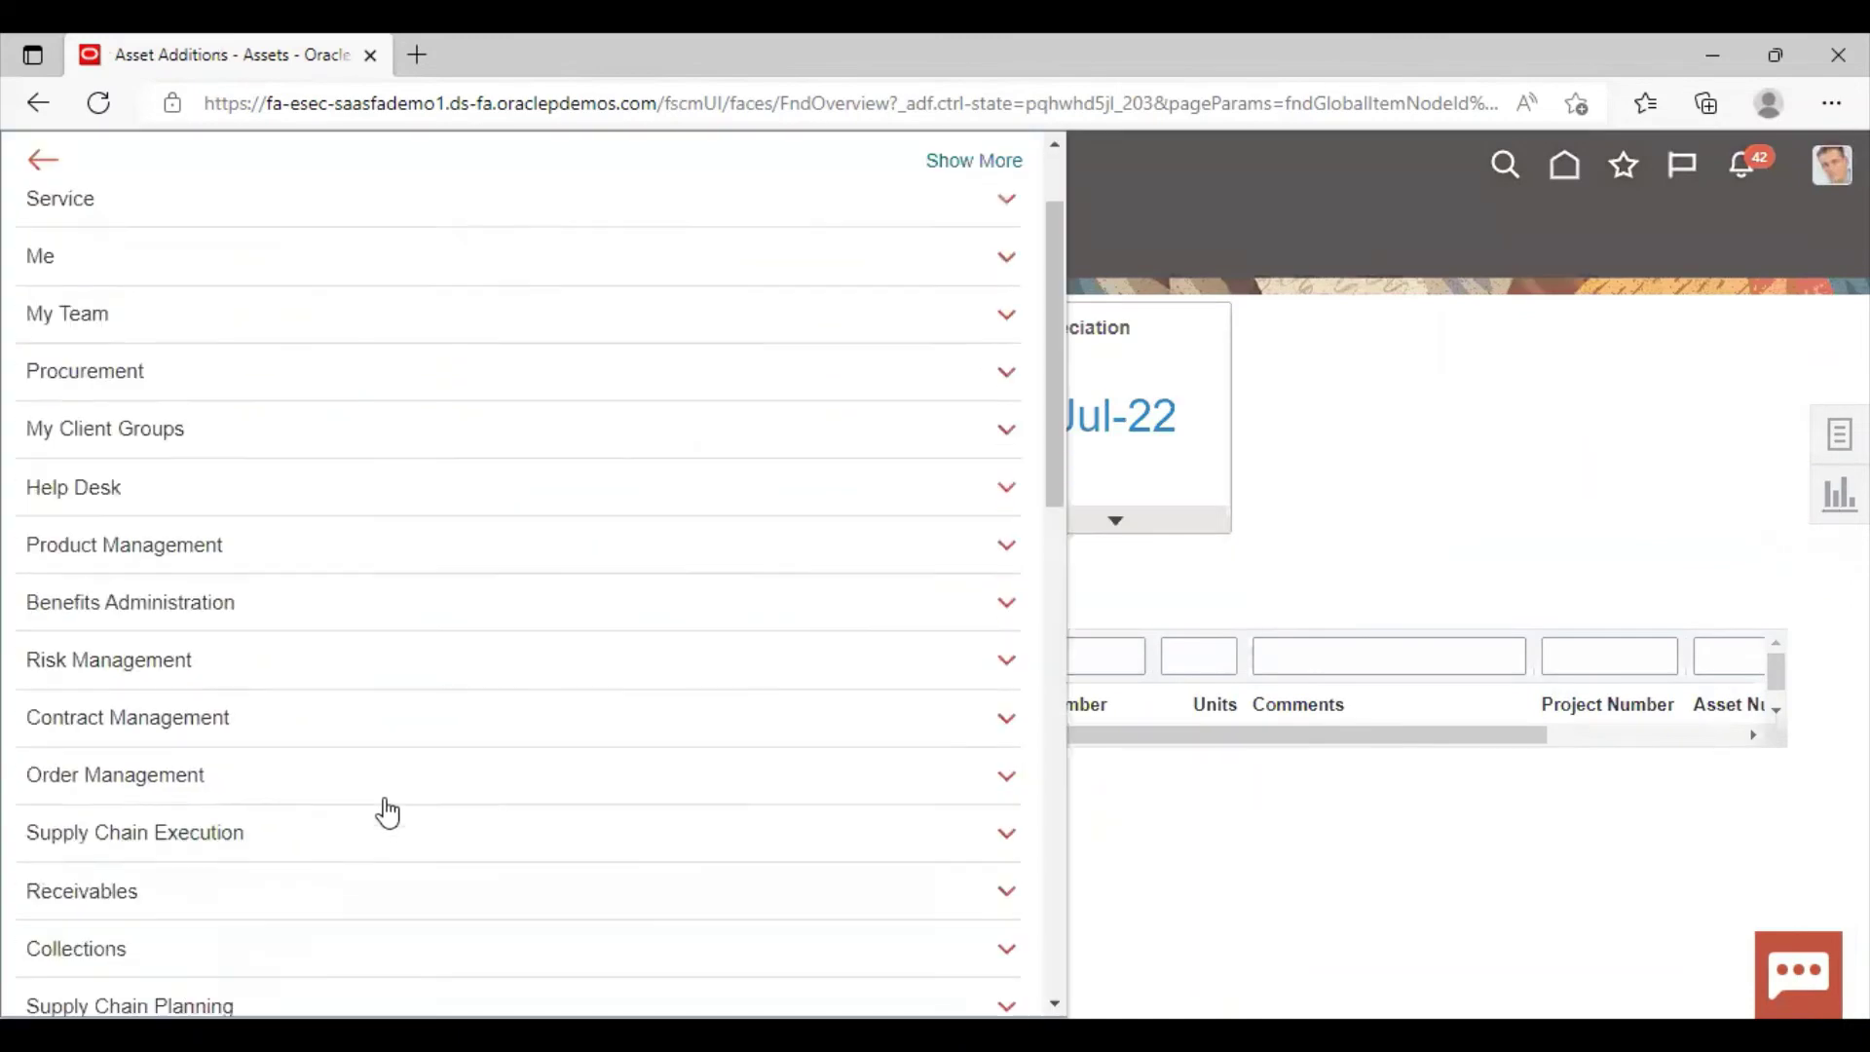
pyautogui.scroll(-3, 389, 811)
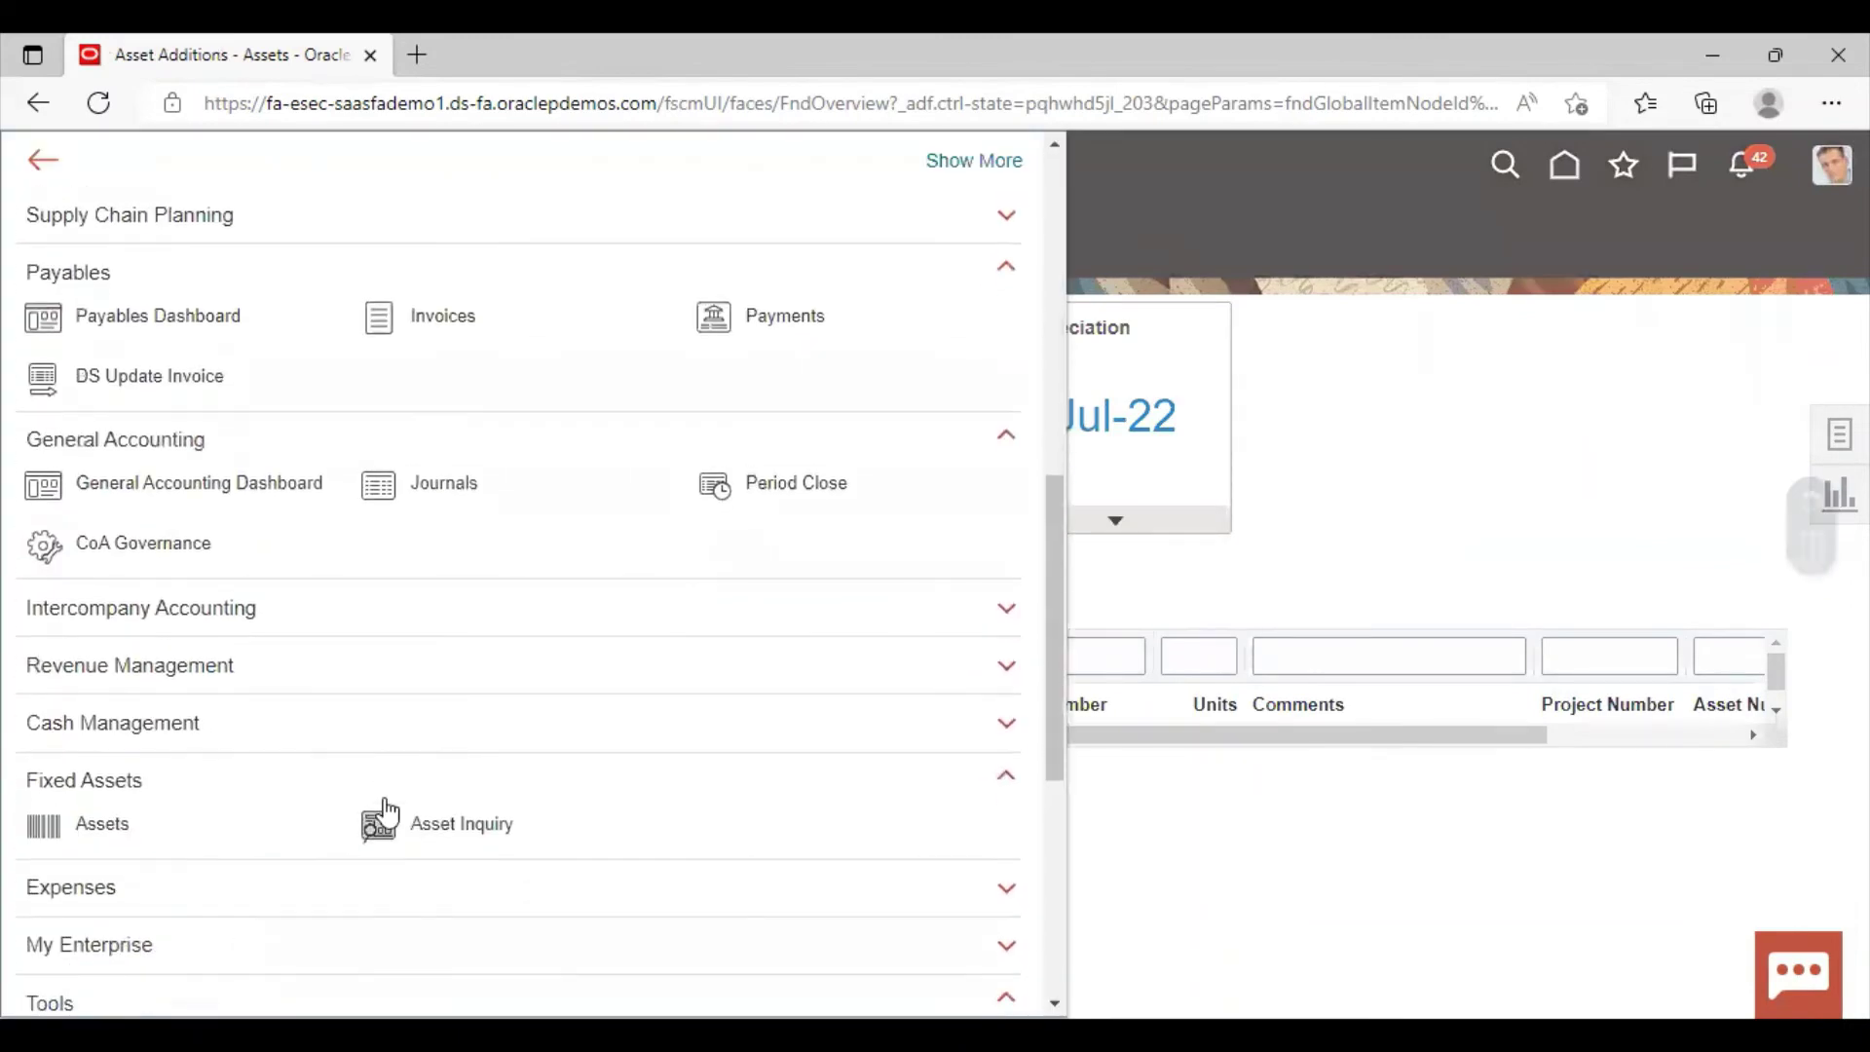
pyautogui.click(483, 835)
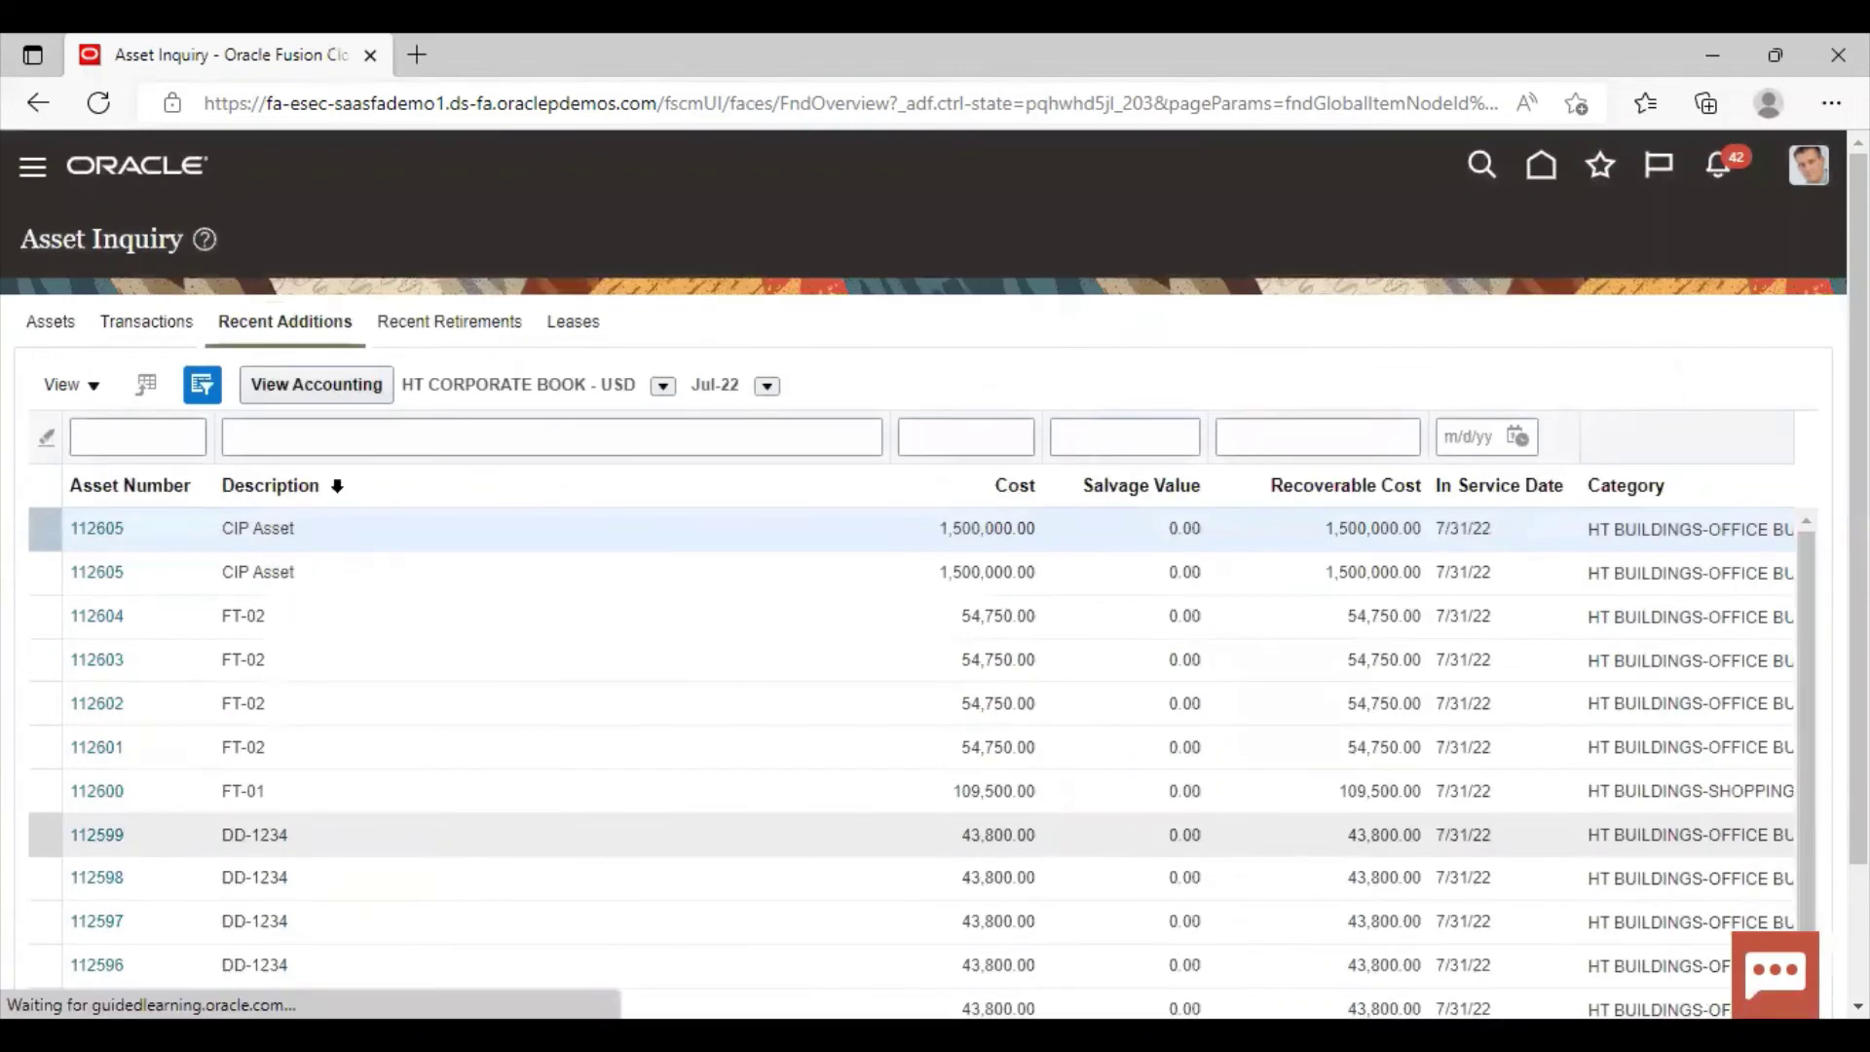
# Find asset 112591 in Recent Additions and open its details to confirm the shopping complex category.
pyautogui.scroll(-2, 137, 742)
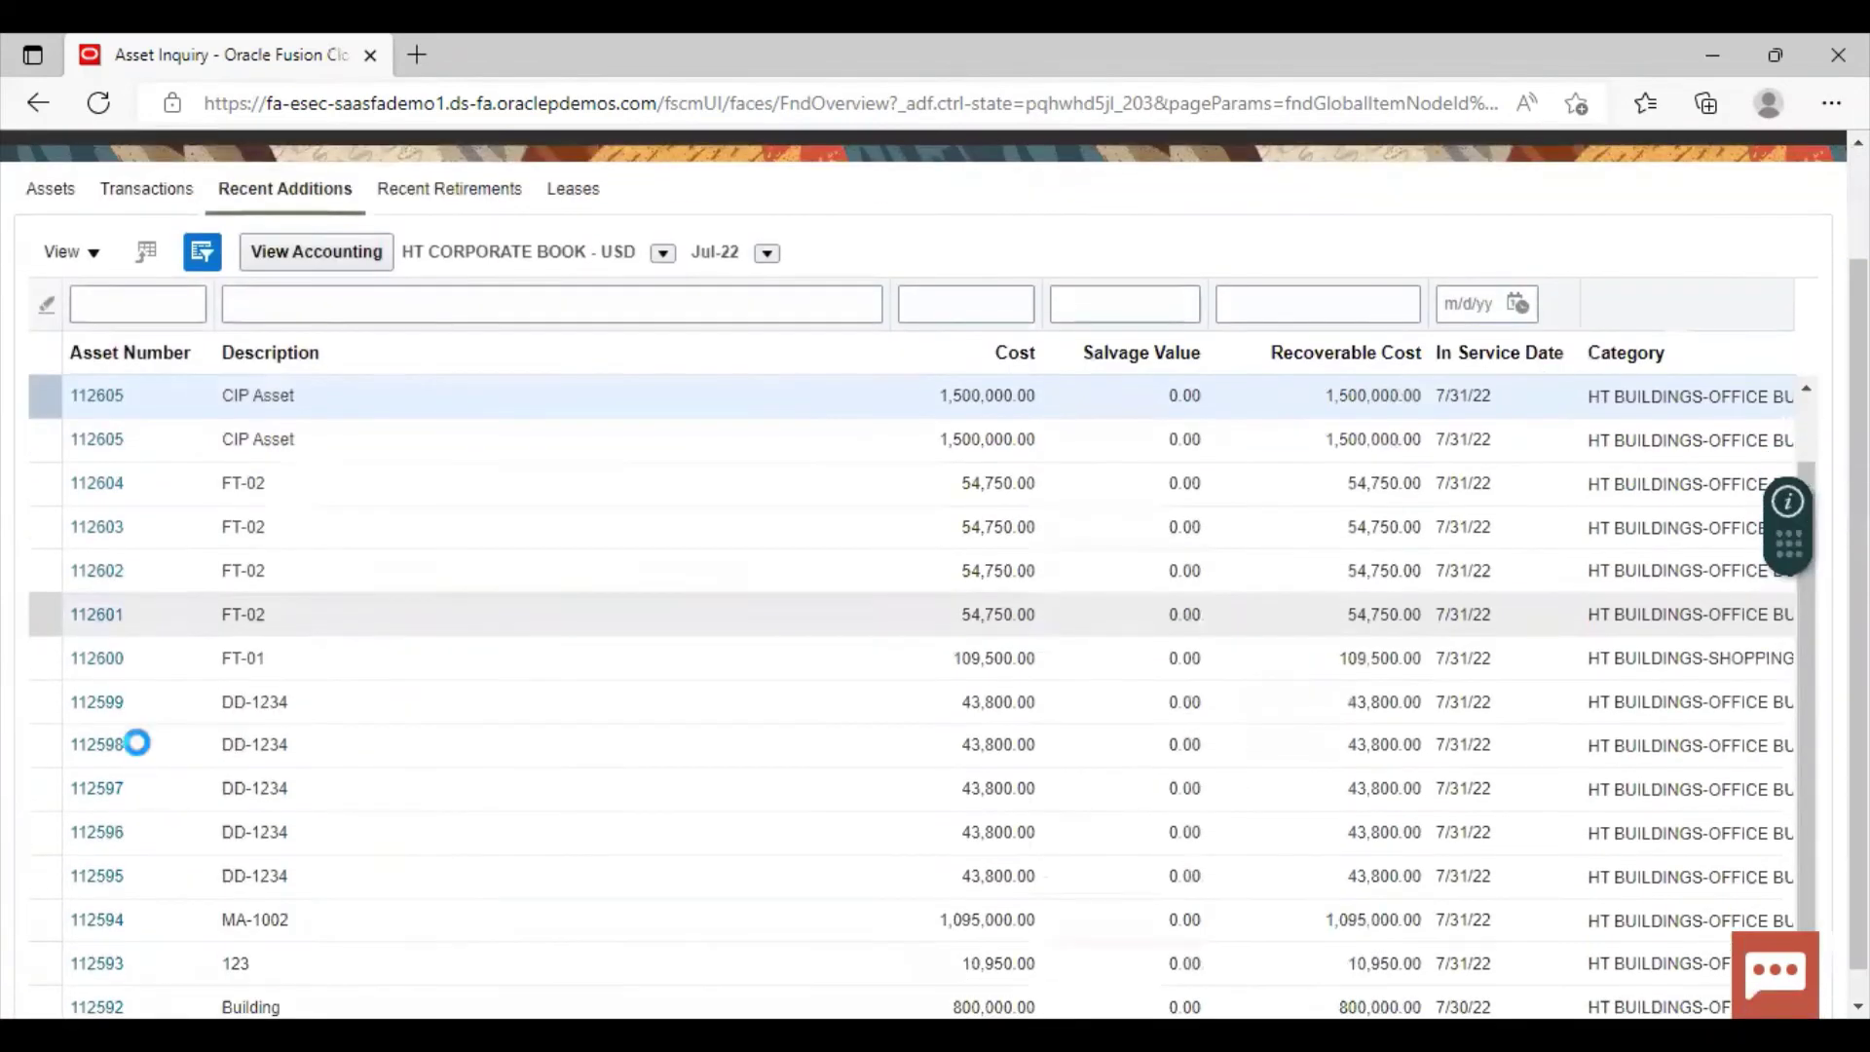
pyautogui.scroll(-1, 138, 742)
pyautogui.scroll(-2, 348, 457)
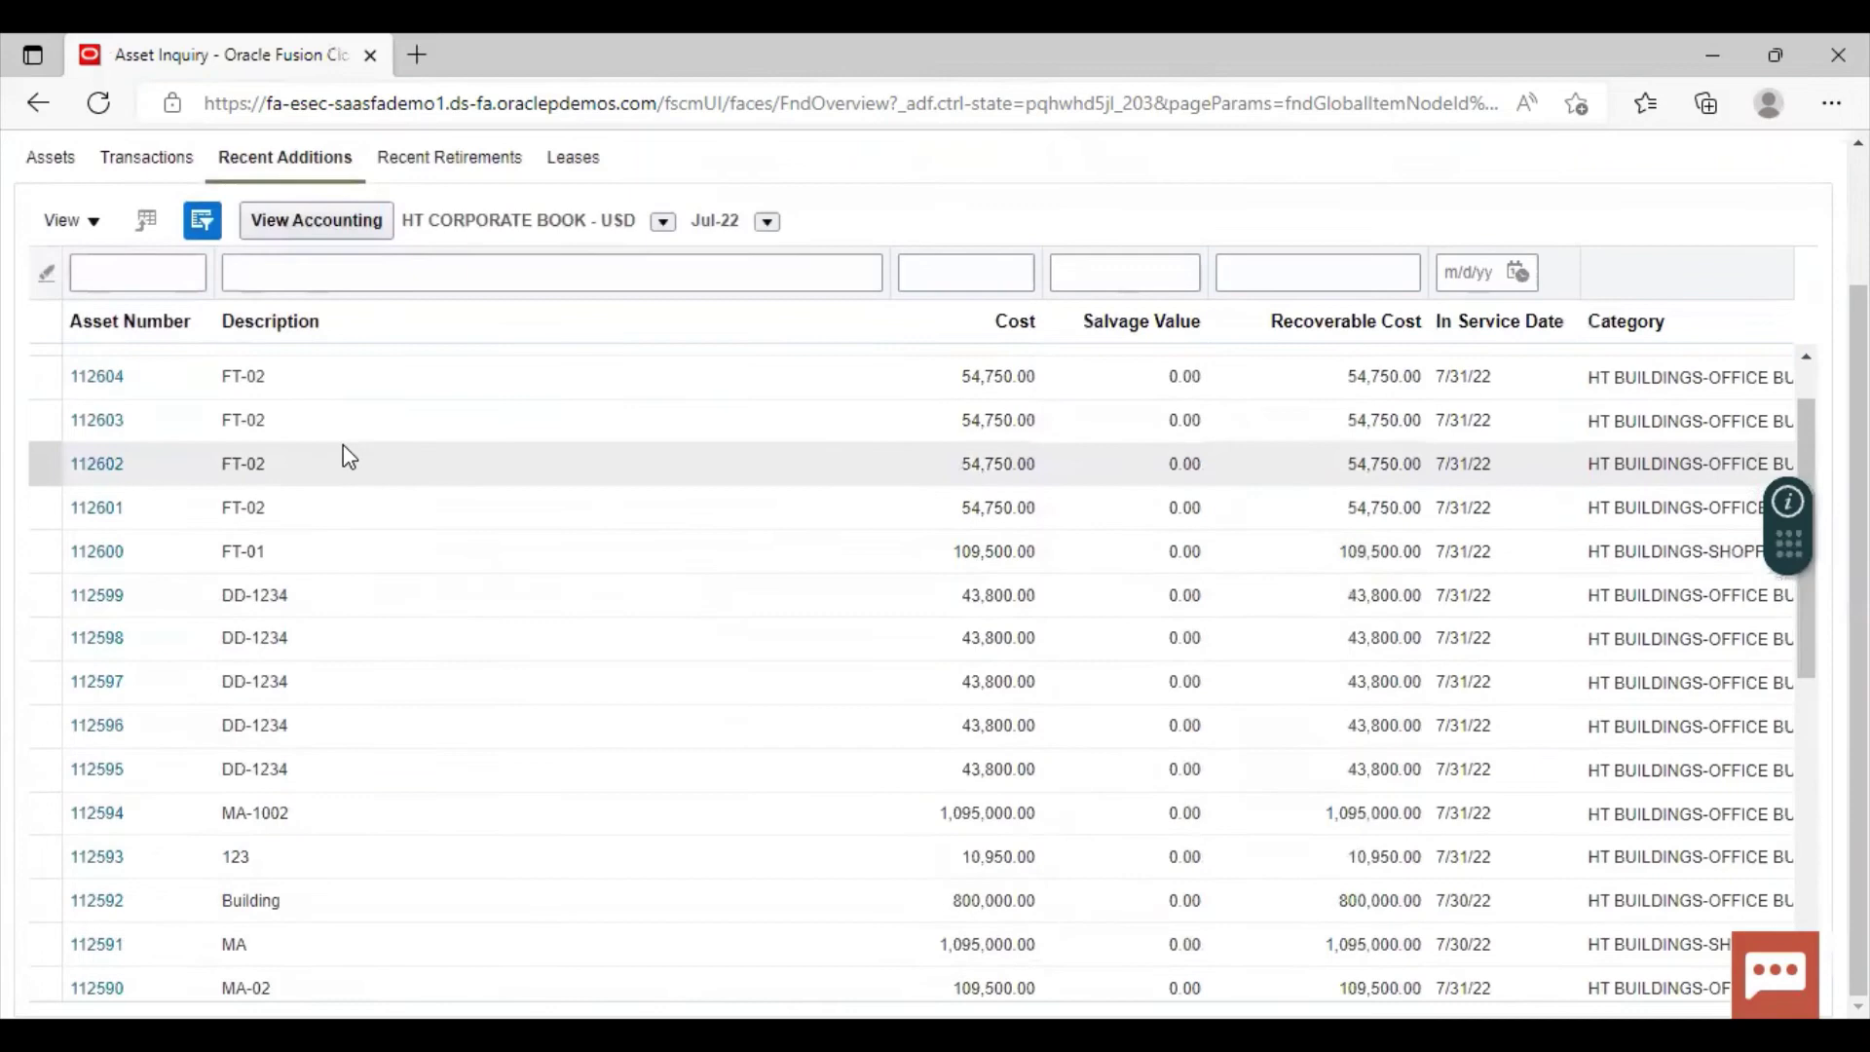
pyautogui.scroll(3, 352, 297)
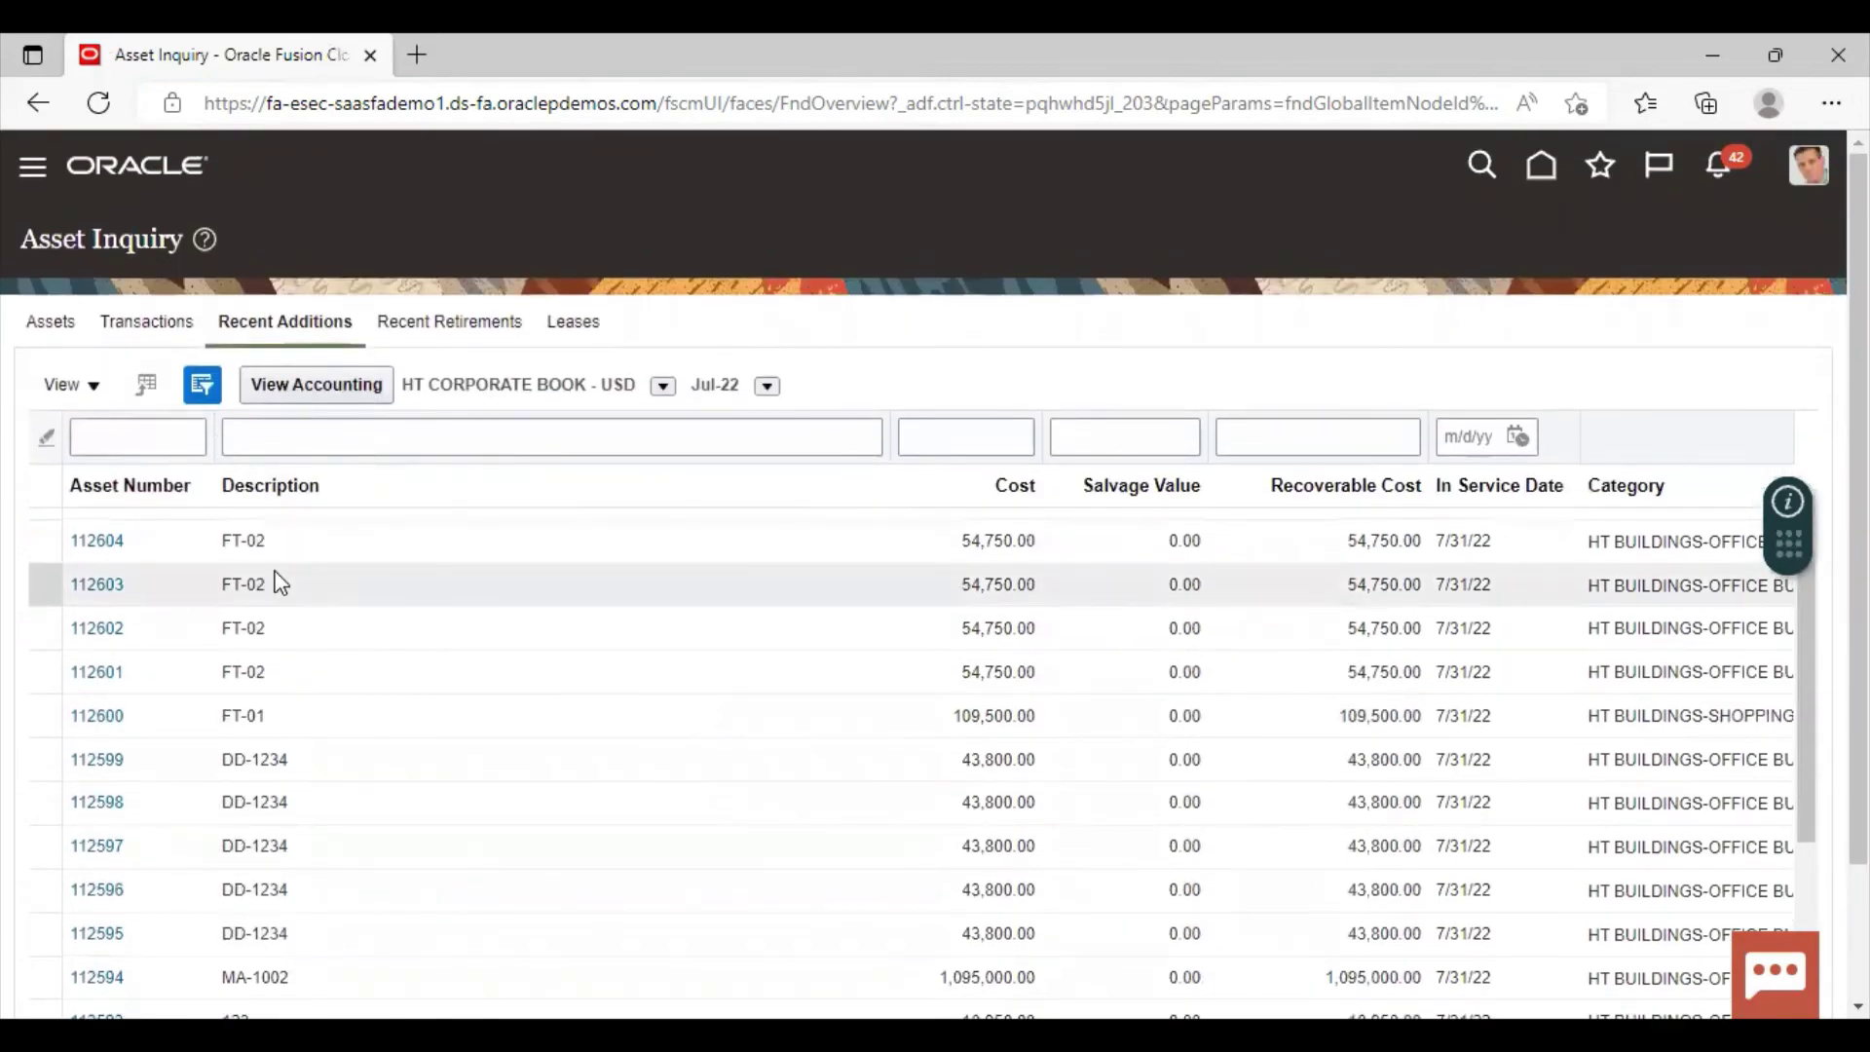
pyautogui.scroll(-3, 277, 582)
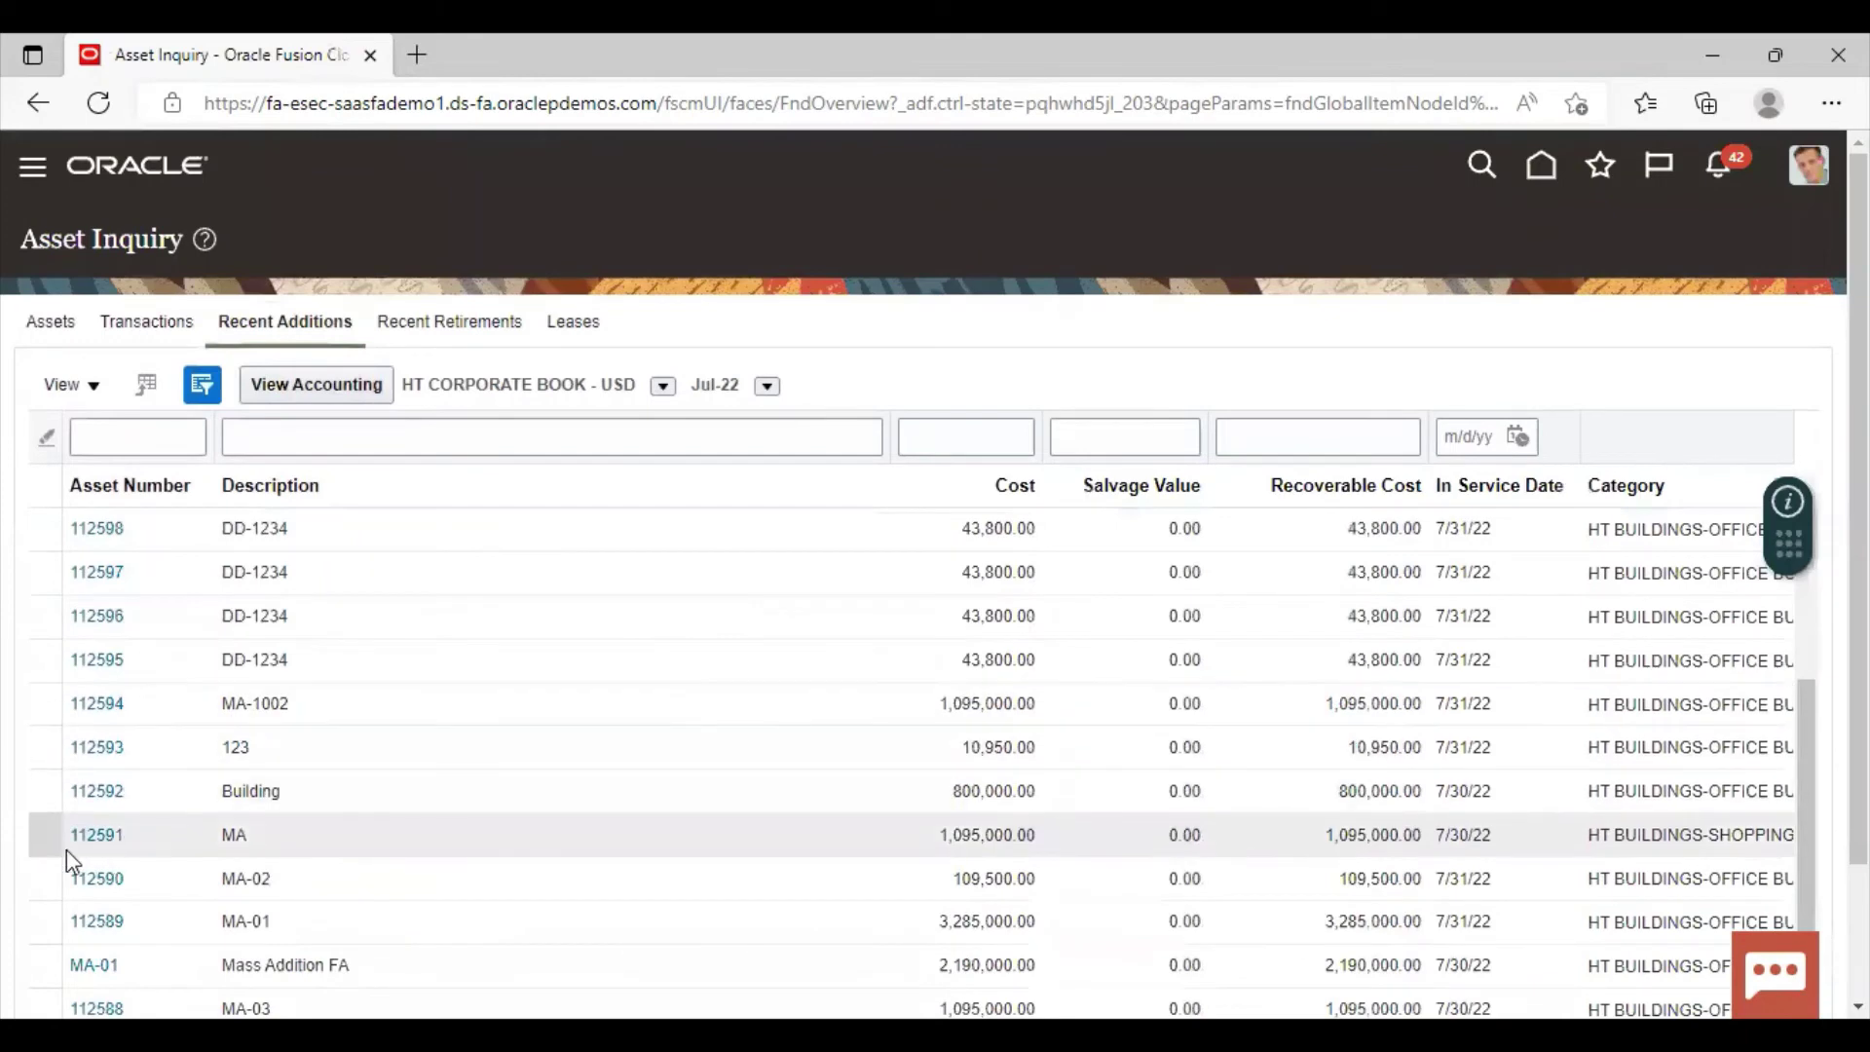
pyautogui.click(30, 831)
pyautogui.click(97, 833)
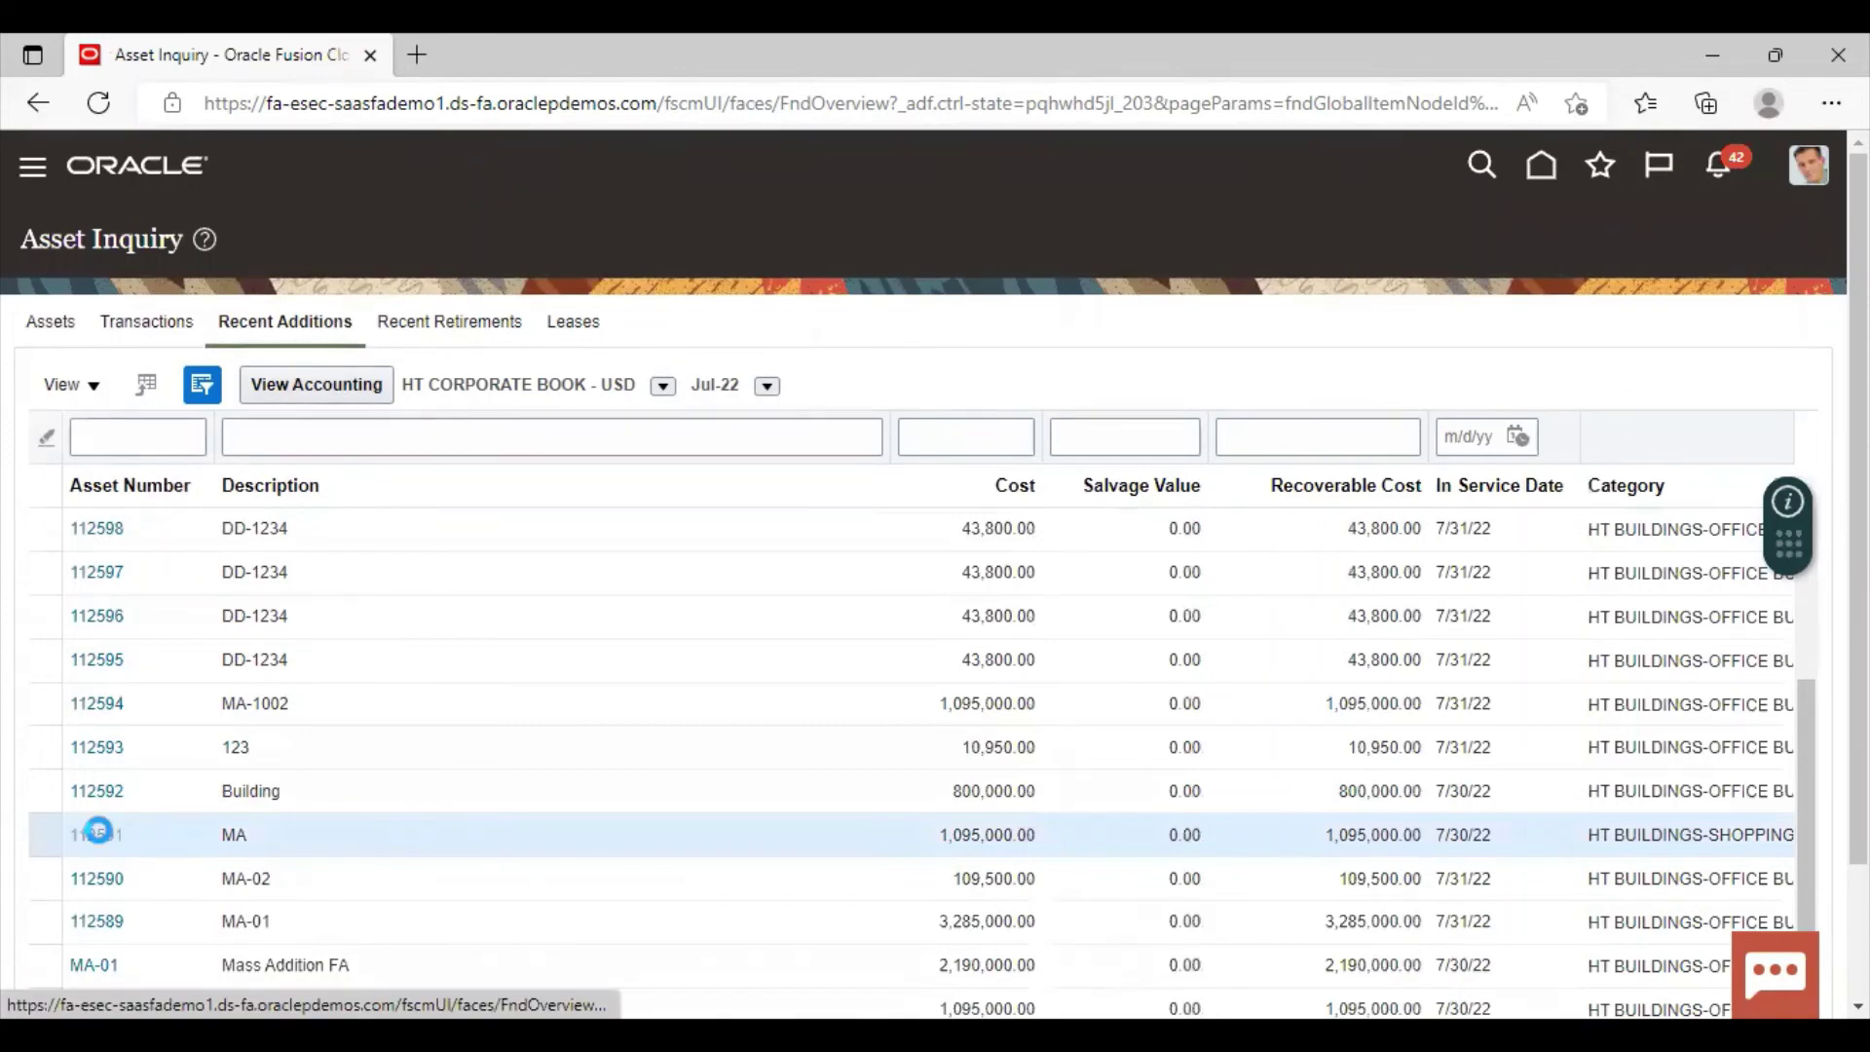